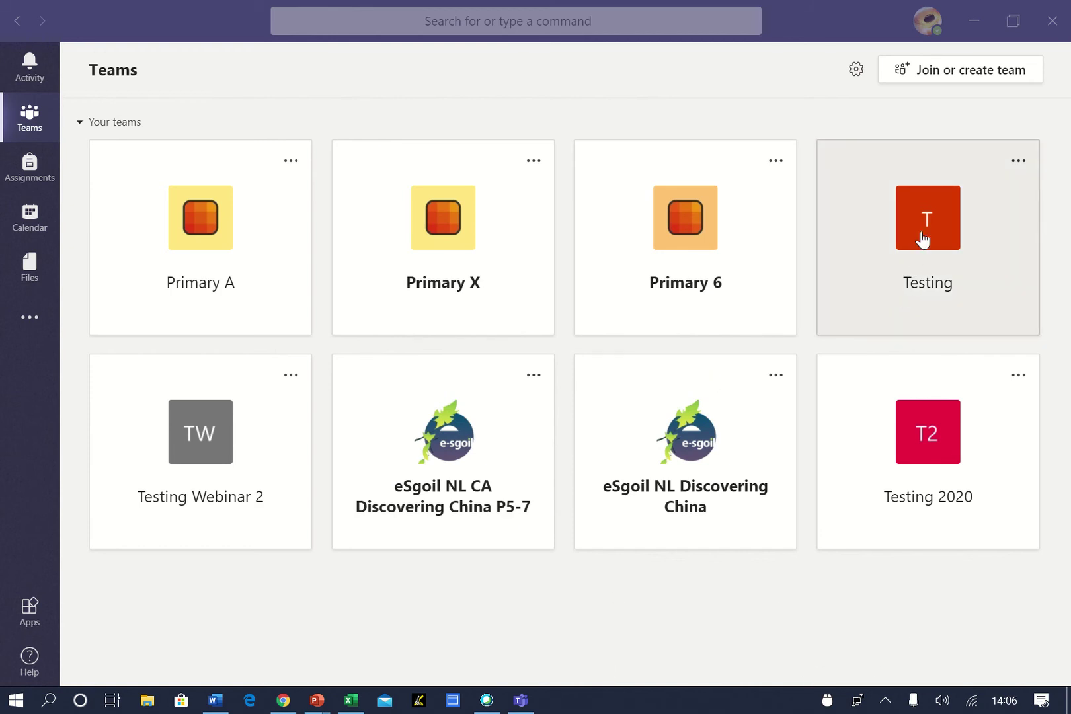
- Open the Literacy page in the Collaboration Space of the Testing team's class notebook
click(923, 239)
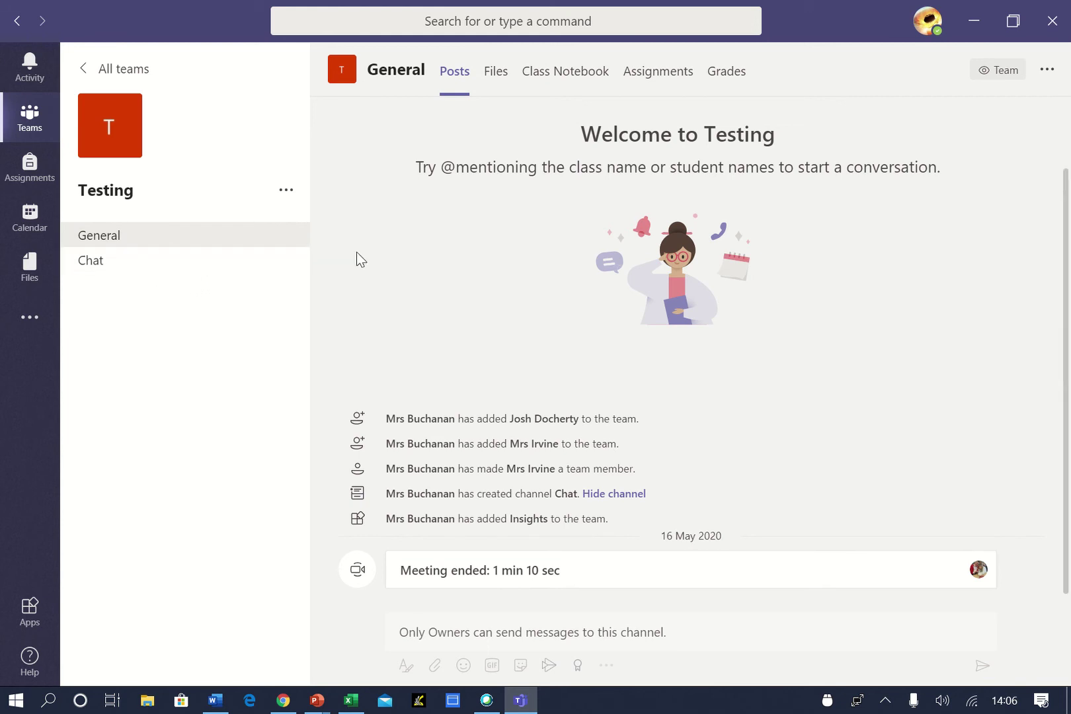
click(572, 88)
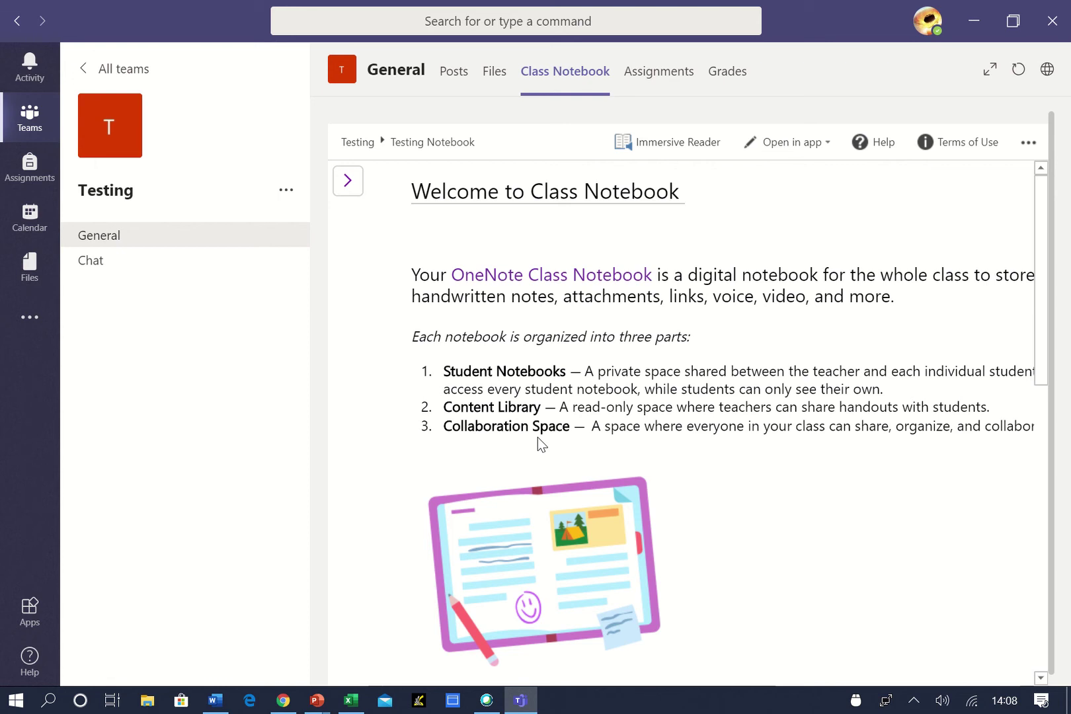
click(349, 181)
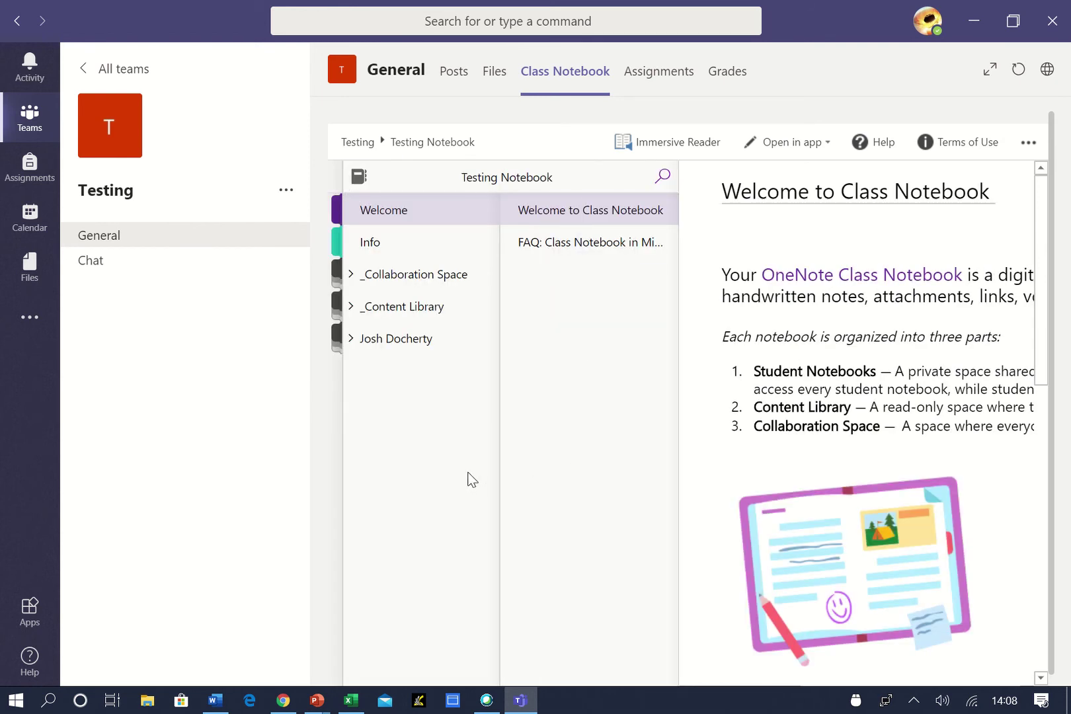
click(452, 277)
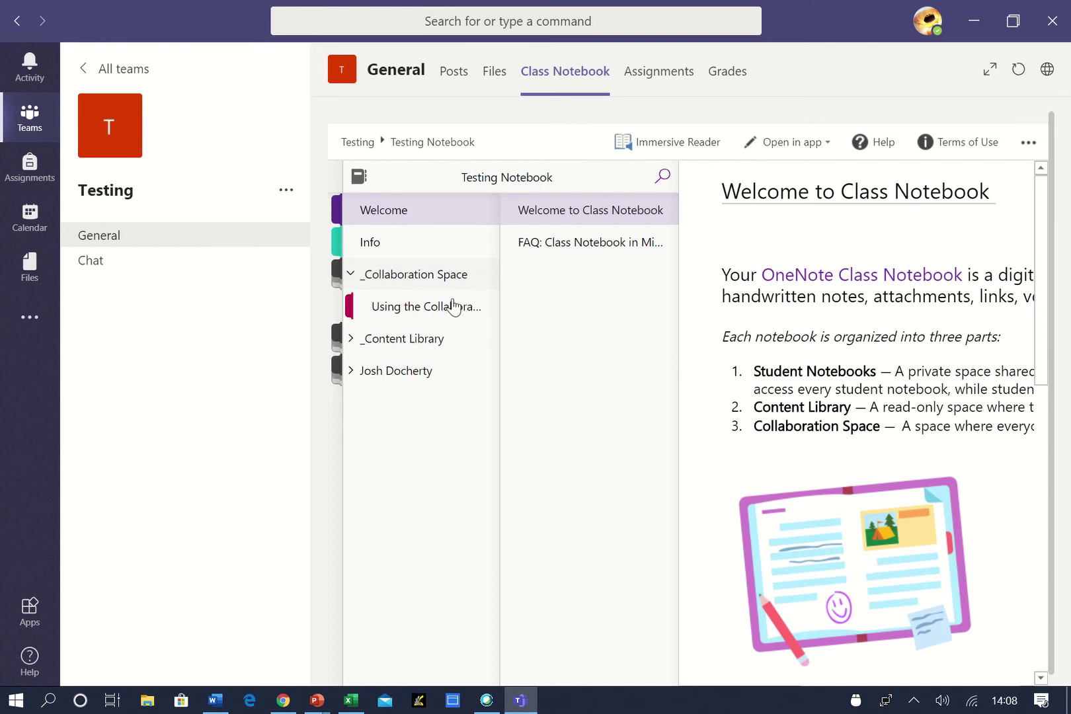
click(463, 308)
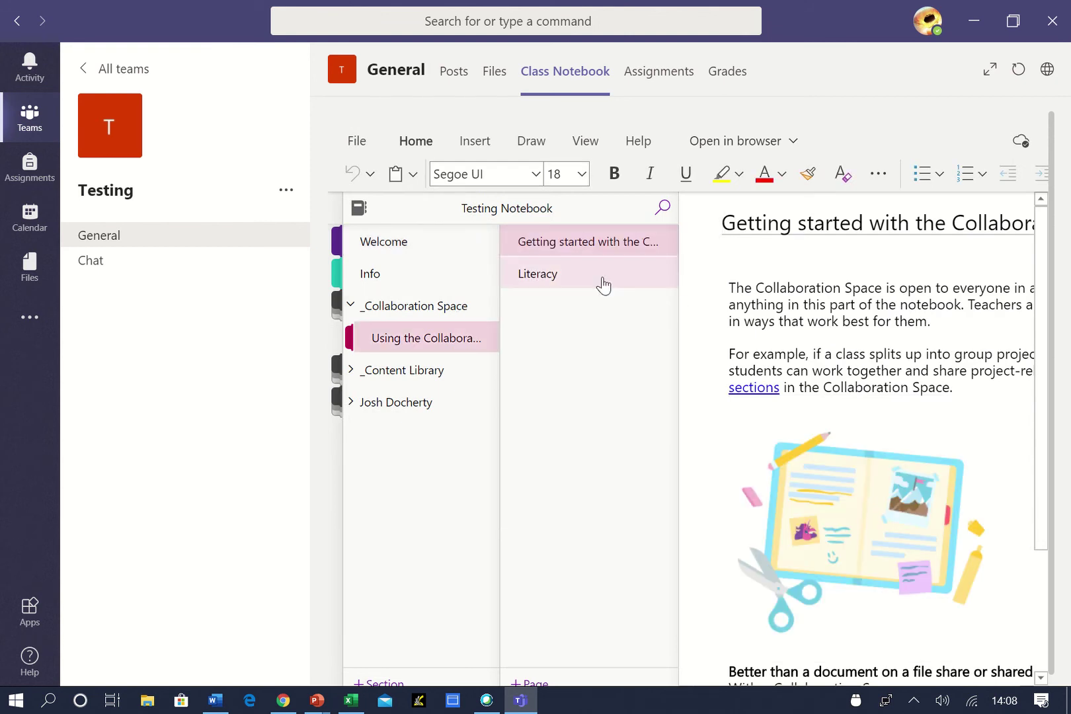
click(601, 283)
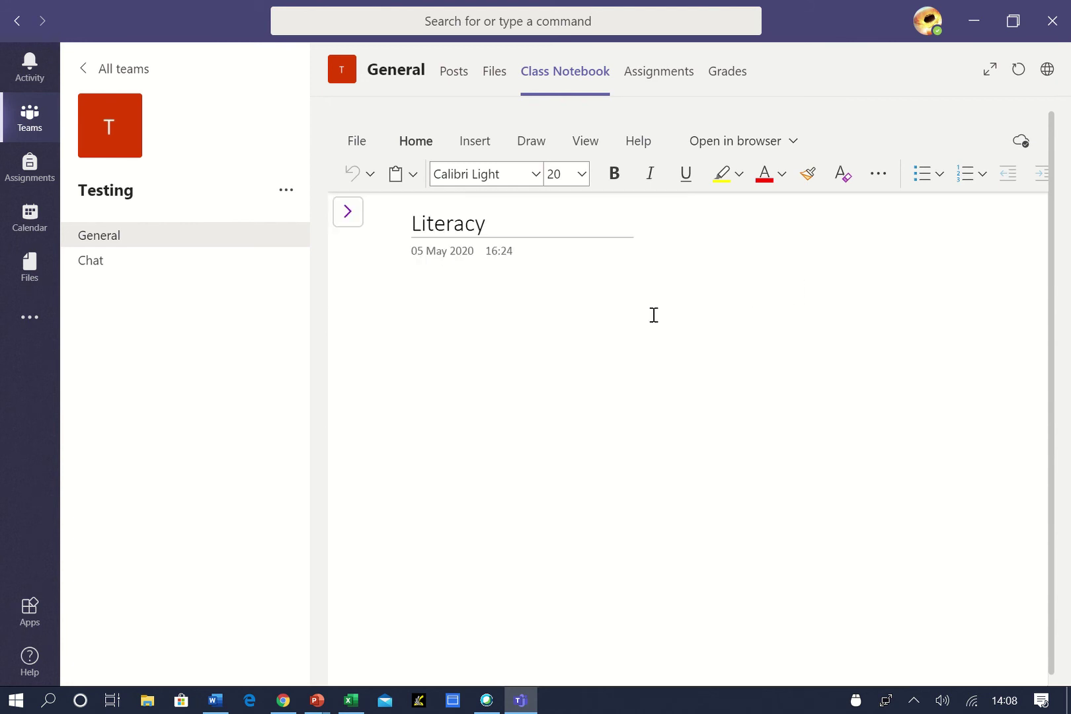
- Write a question on the Literacy page addressing the teacher by name, followed by "which sheet am I to do? I'm a bit stuck!", and start a new line
click(613, 315)
text(Mrs bucha)
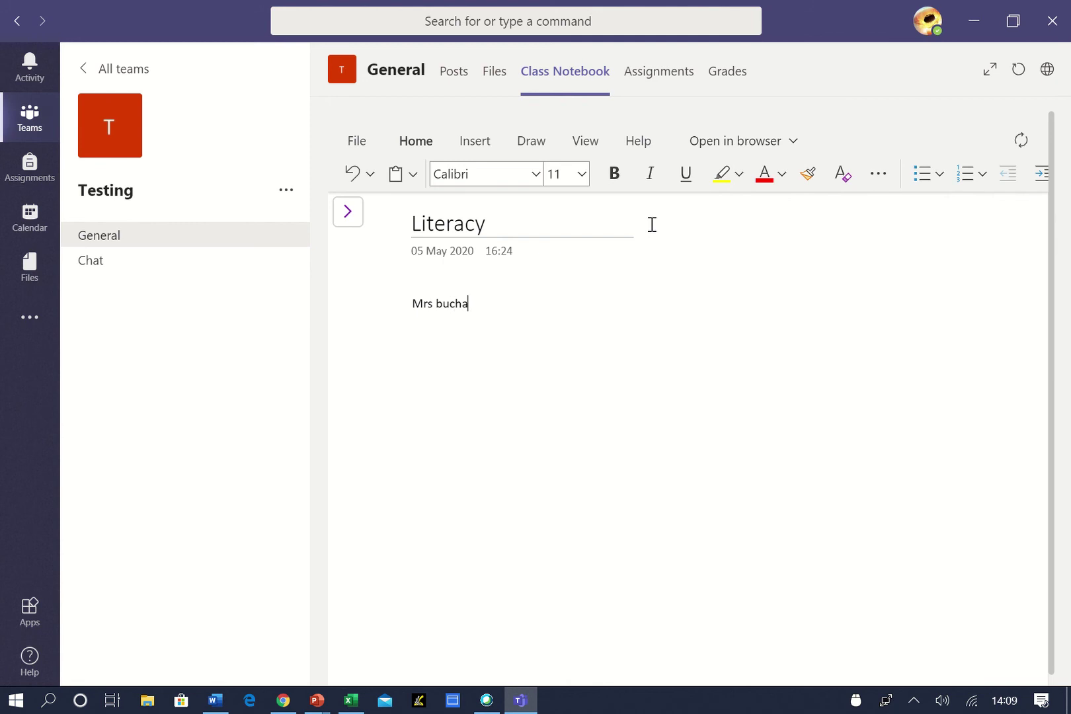
key(BackSpace)
key(BackSpace)
key(BackSpace)
key(BackSpace)
key(BackSpace)
key(BackSpace)
text(Buchanan, Whe)
key(BackSpace)
key(BackSpace)
key(BackSpace)
text(w)
key(BackSpace)
key(BackSpace)
text(which sheet am I to)
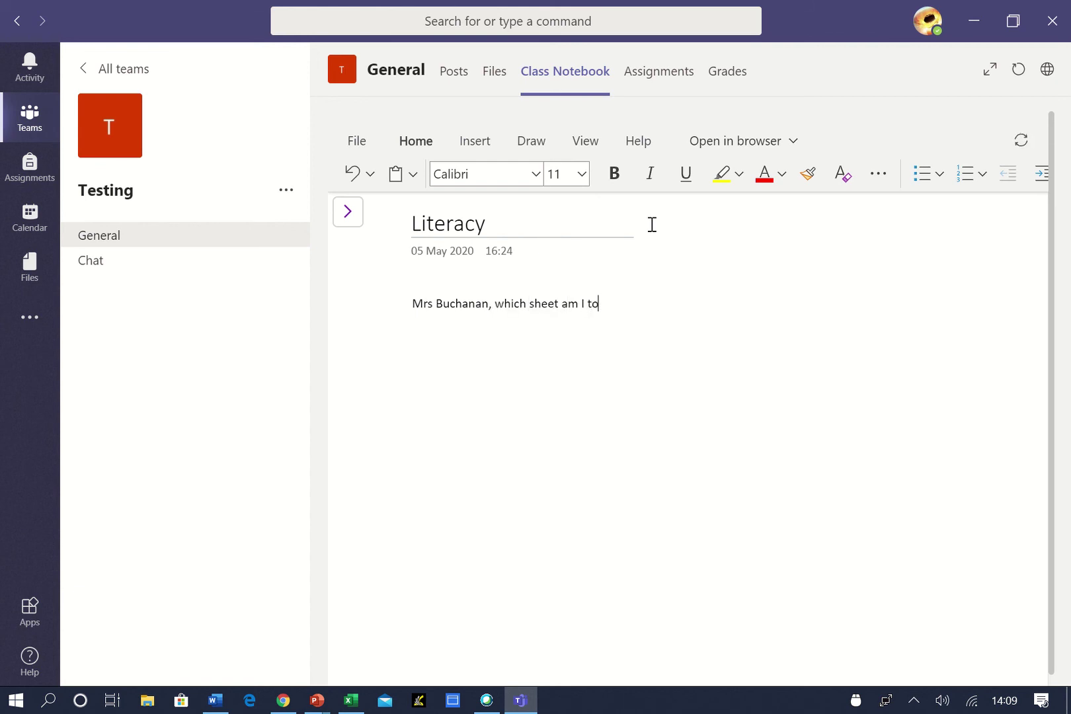
text( do? Im)
key(BackSpace)
text('m a bit stuck!)
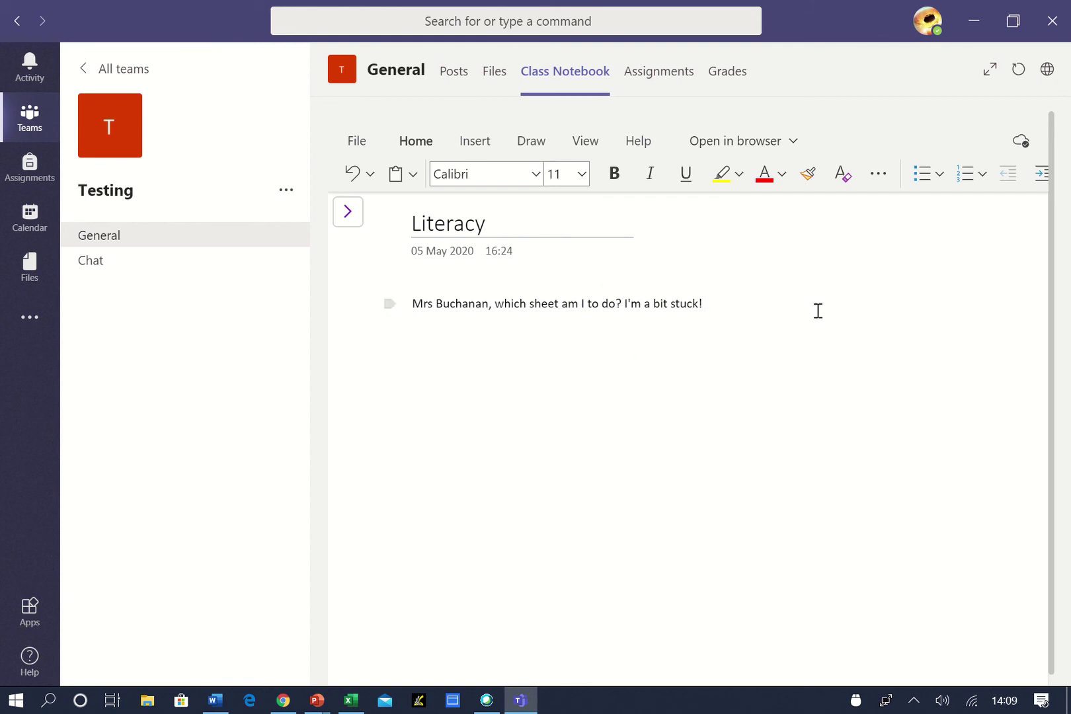
key(Return)
key(Return)
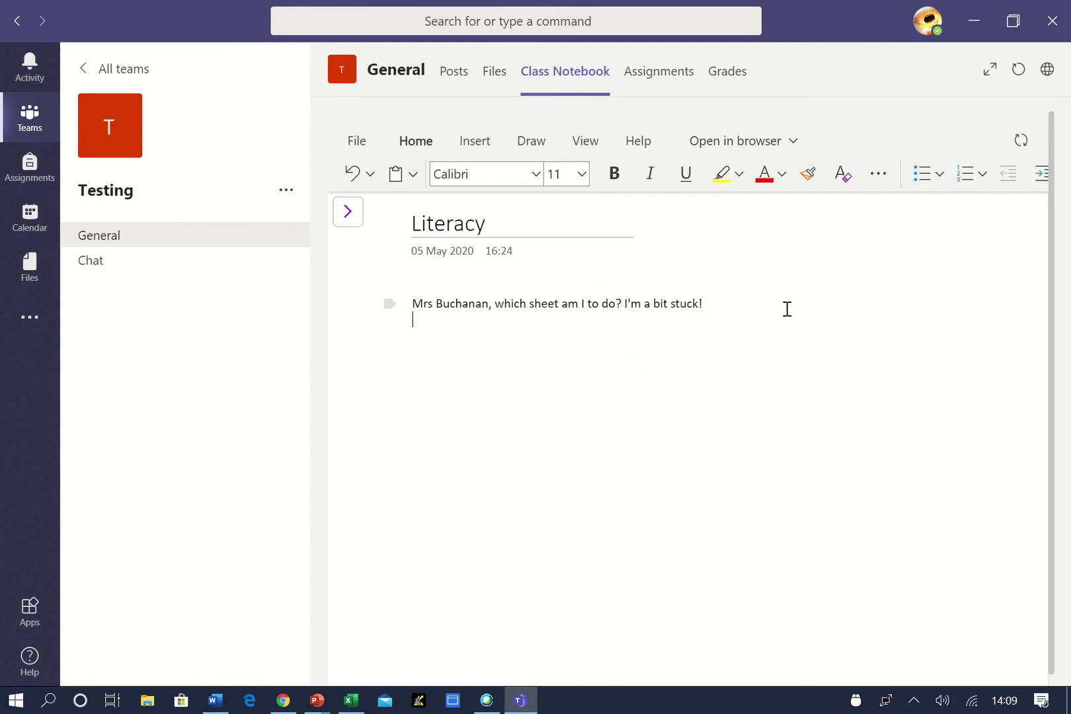
- Insert the Domino subitising presentation from the maths folder in Documents as a file attachment below the question
click(481, 156)
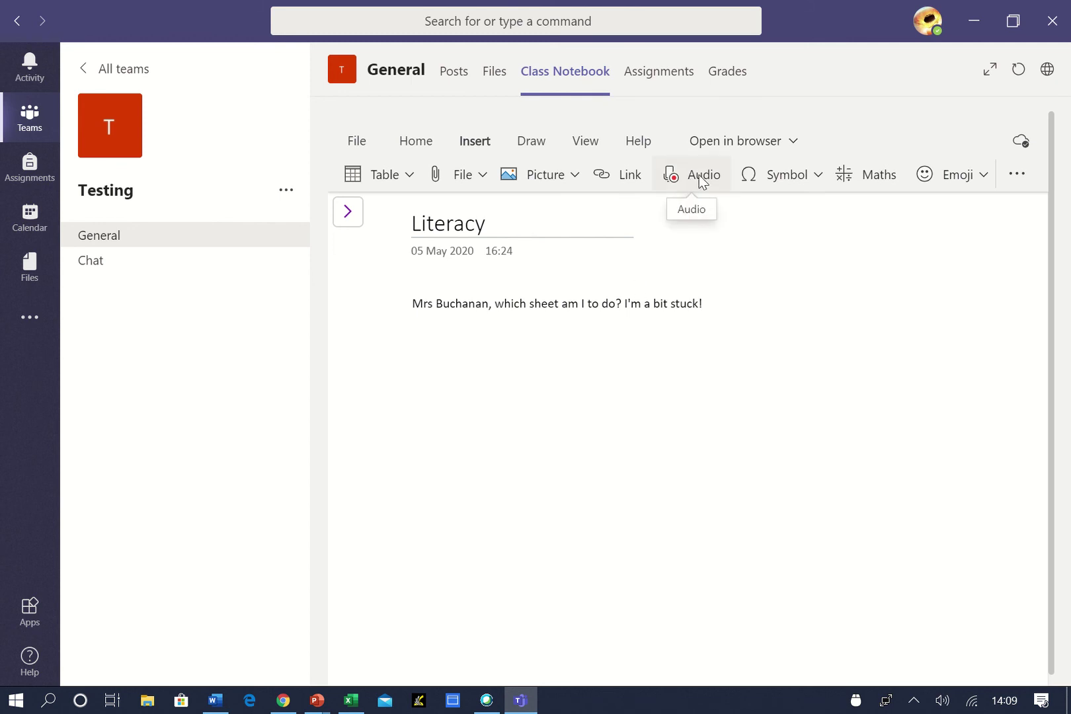
click(483, 185)
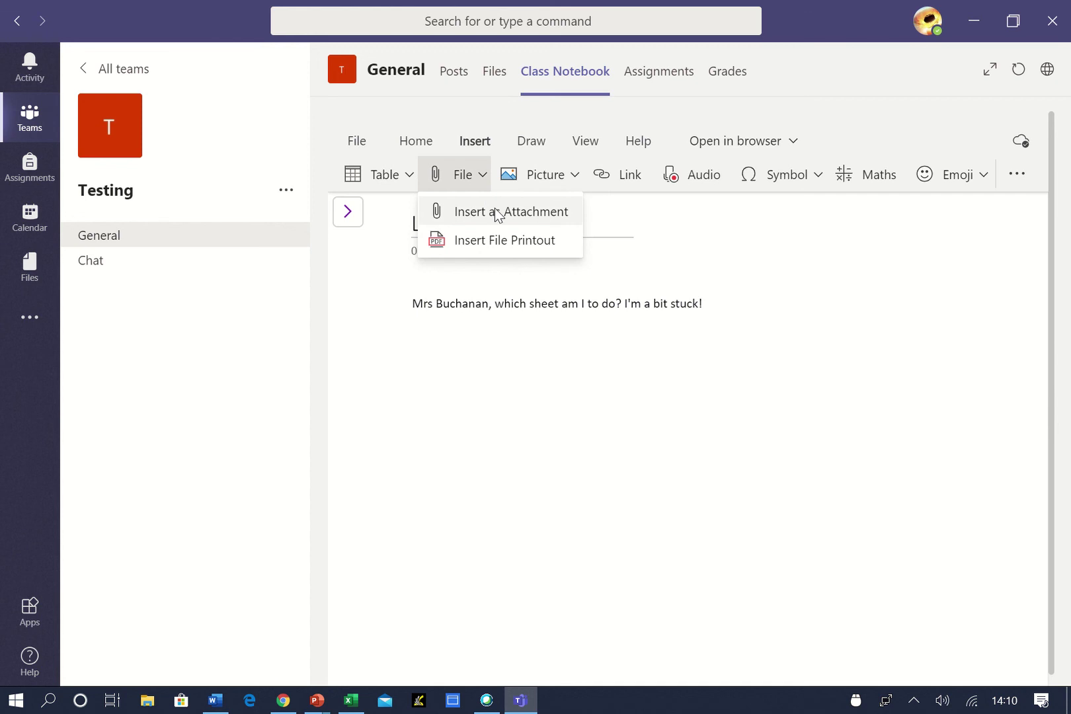
click(498, 212)
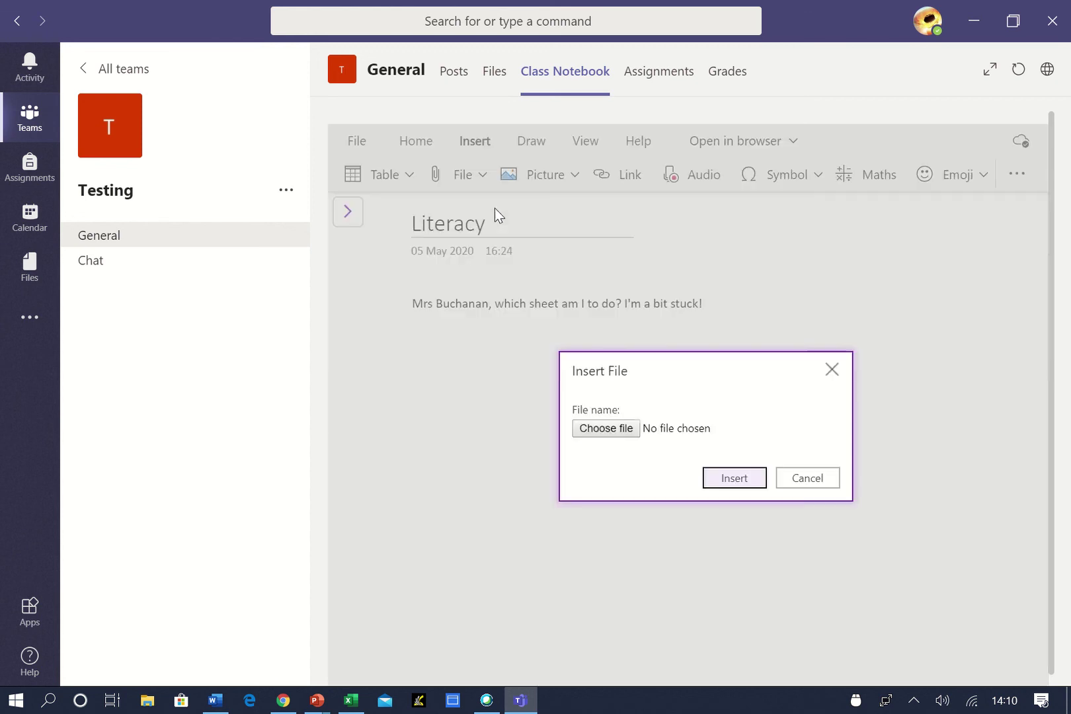
click(603, 427)
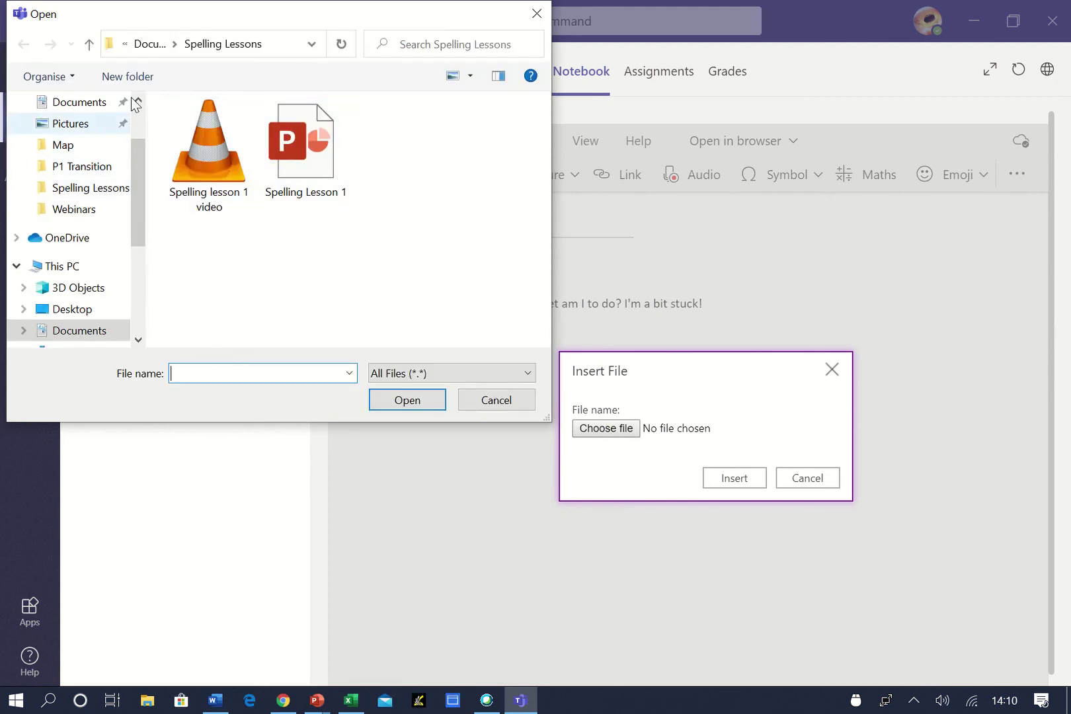
click(157, 44)
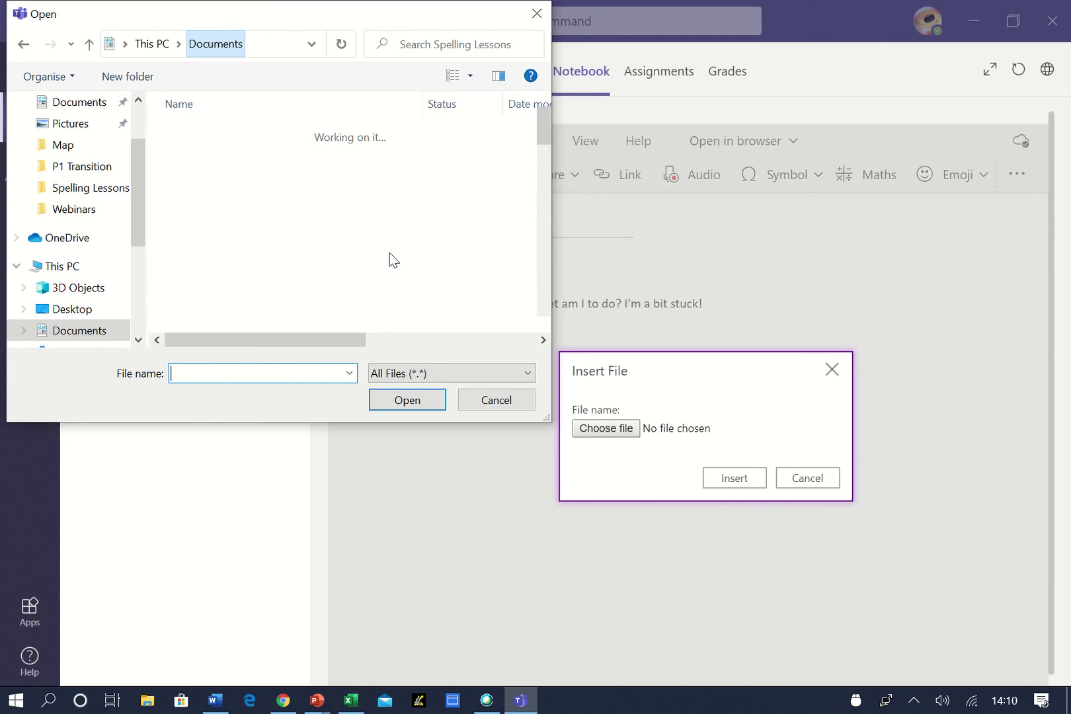
scroll(328, 244, down, 10)
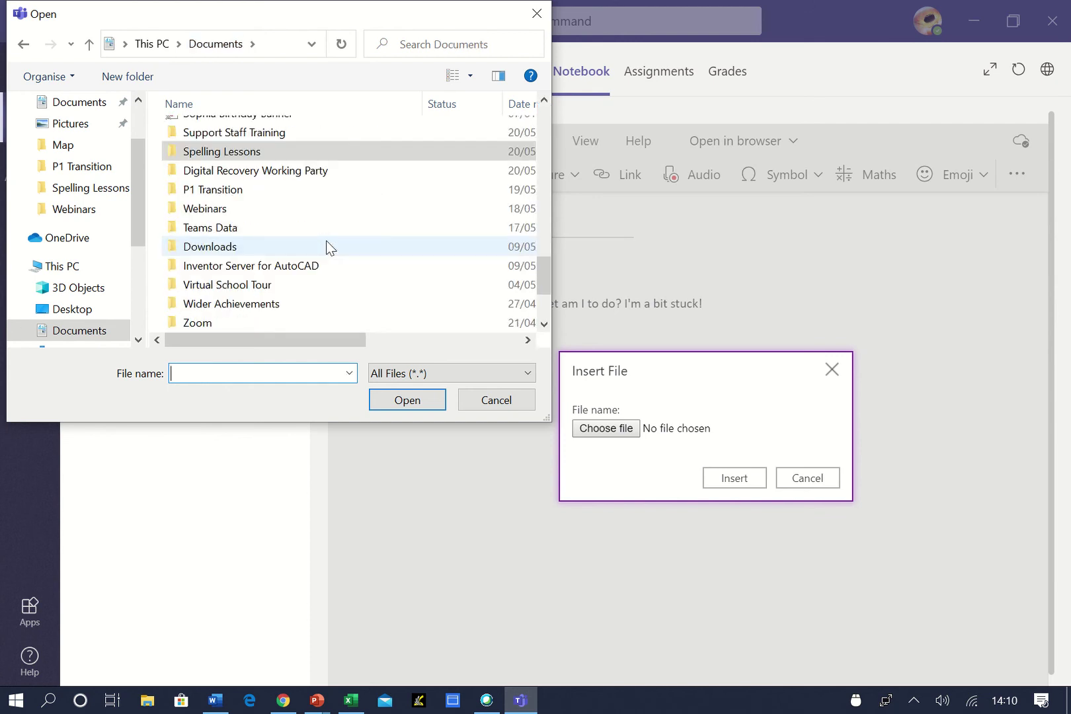
scroll(281, 260, down, 2)
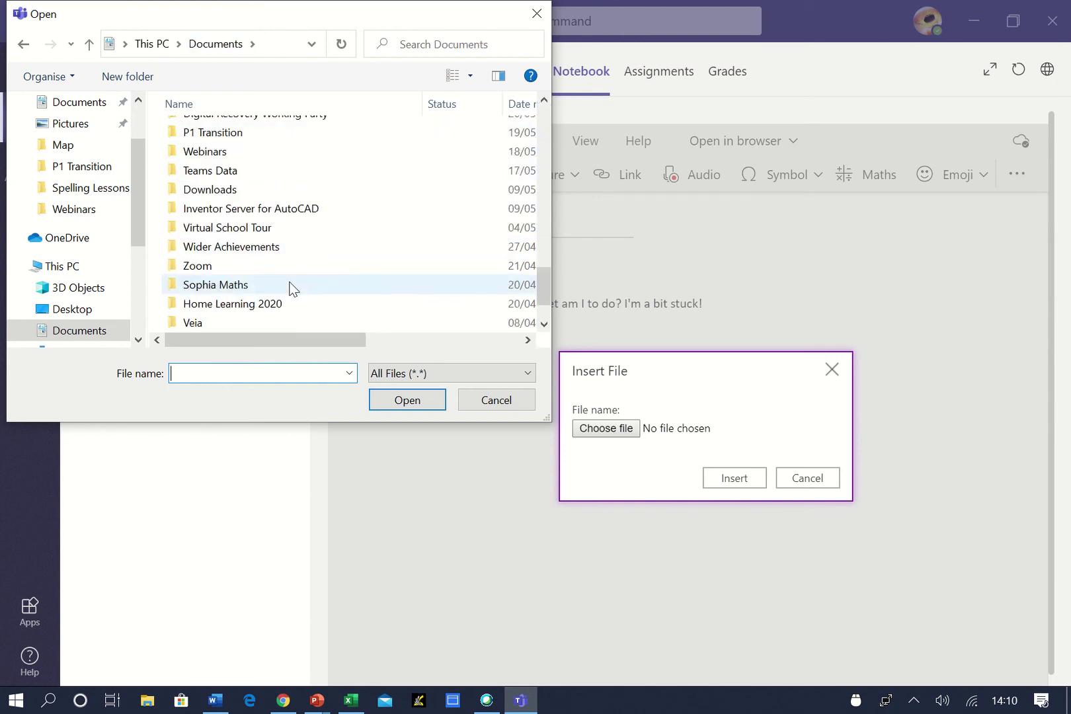
double_click(276, 229)
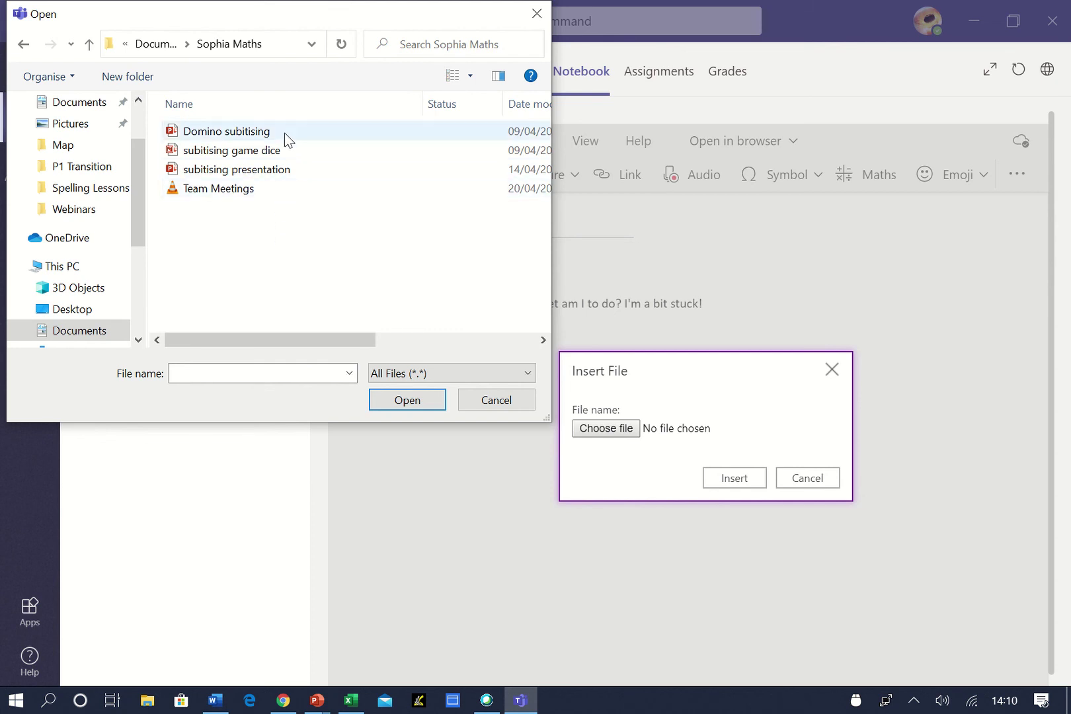
click(209, 136)
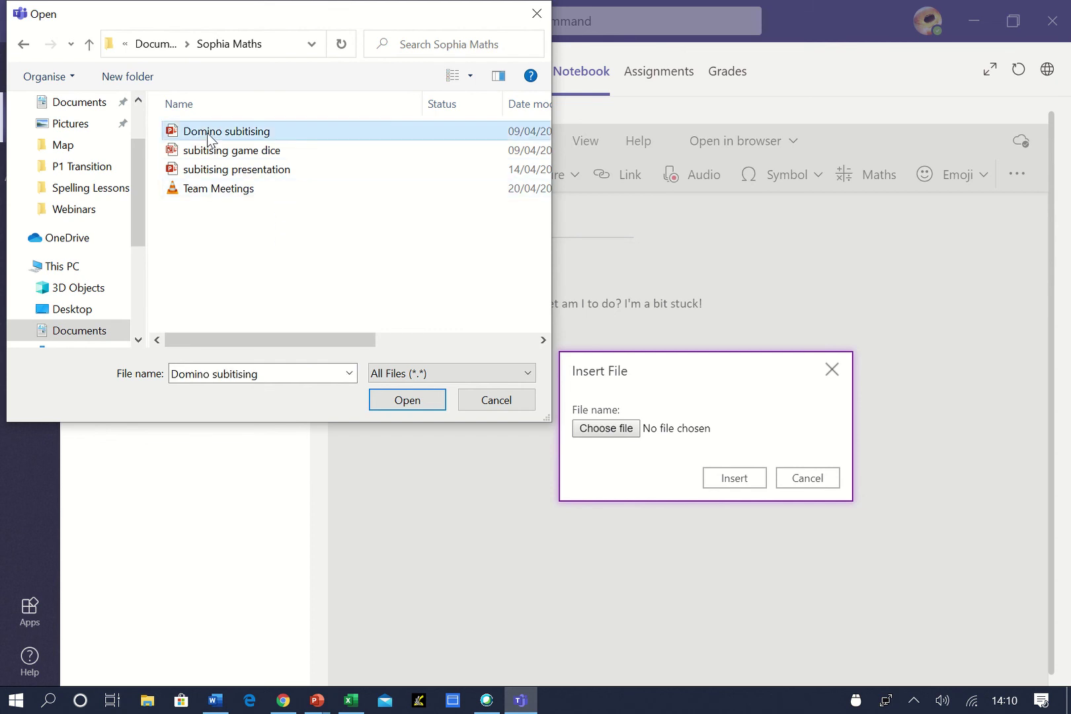
click(344, 152)
click(350, 131)
click(415, 399)
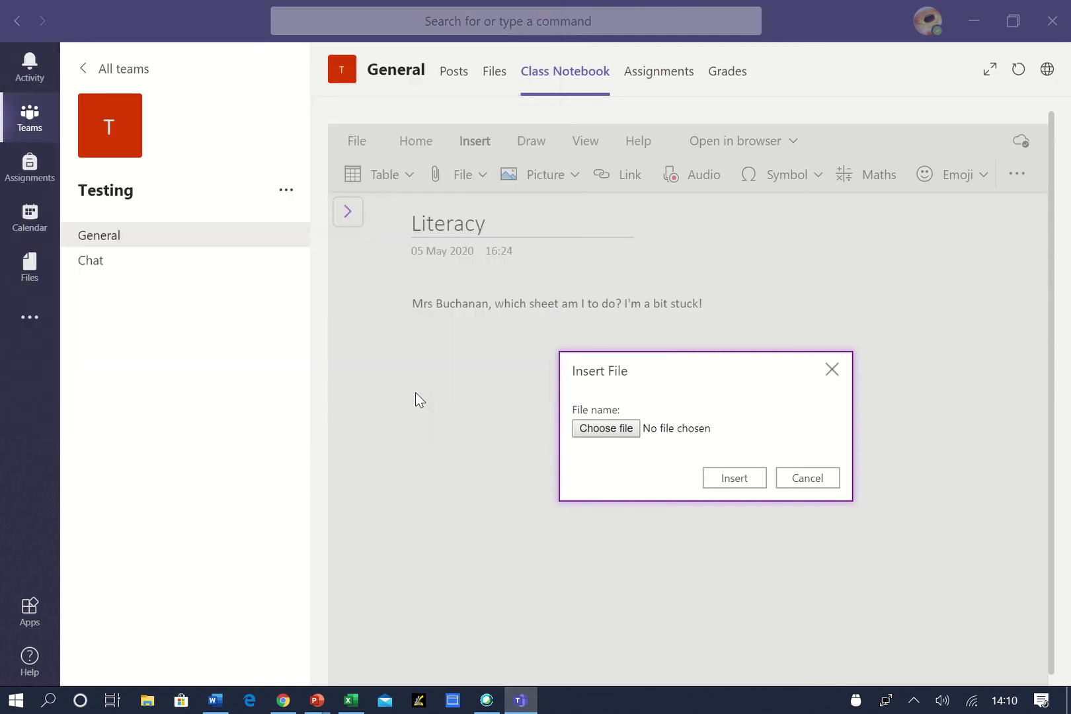
click(718, 476)
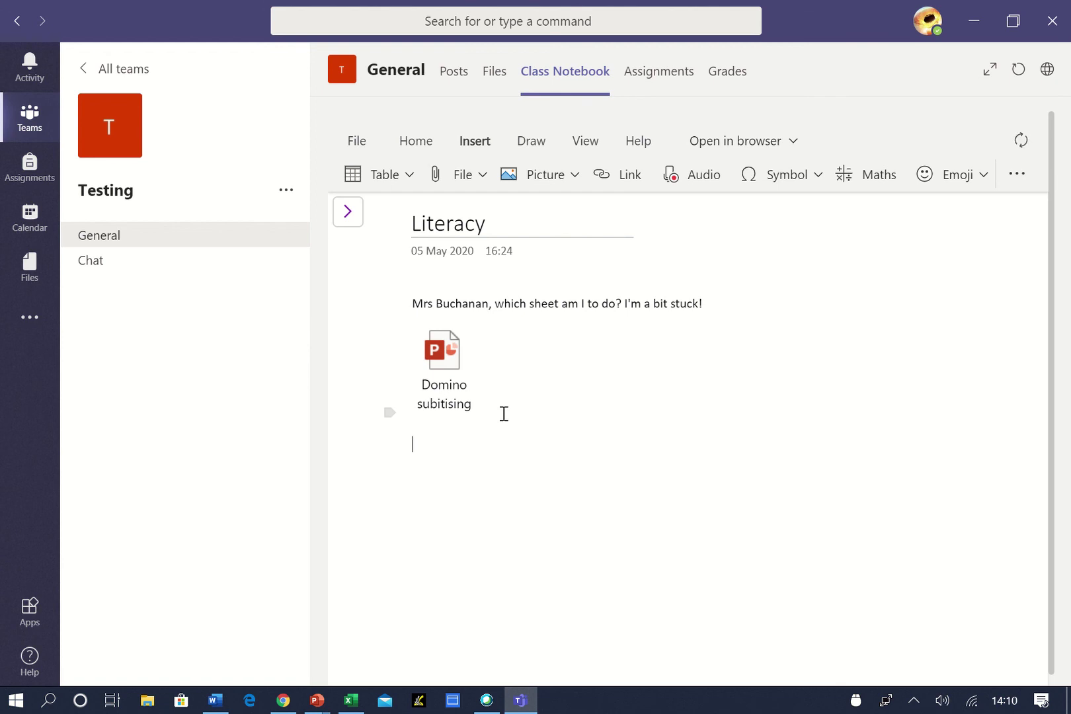
- Insert the PDF "spelling by picture - animals" from the Home Learning 2020 folder as a file printout below the attachment
click(488, 181)
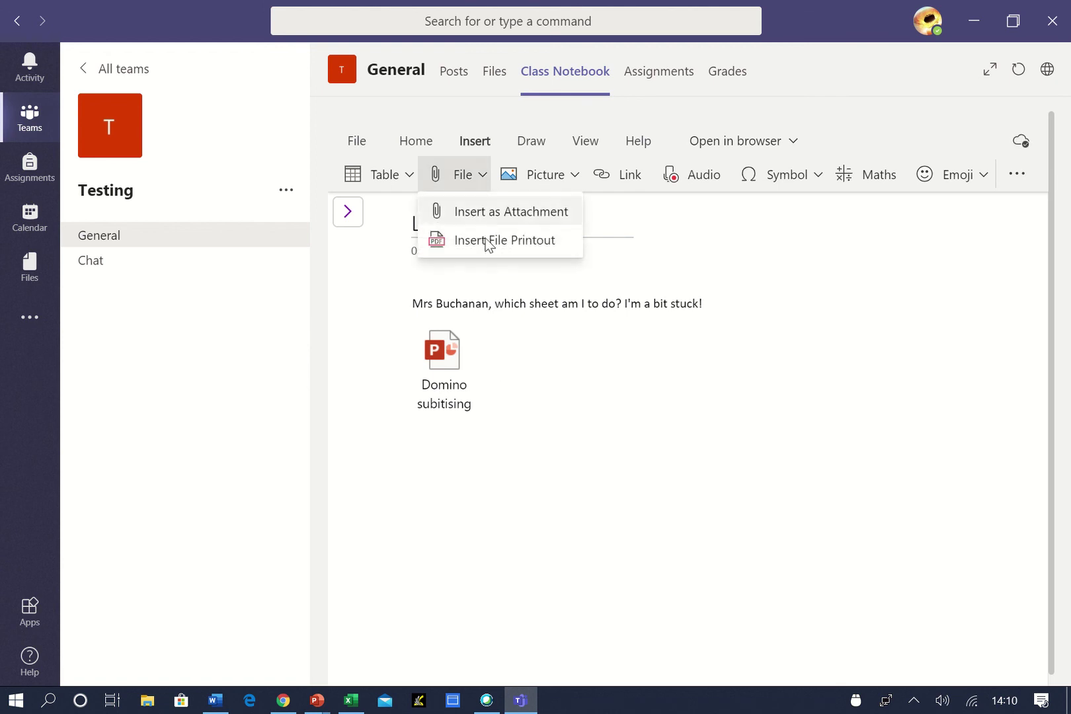
click(486, 243)
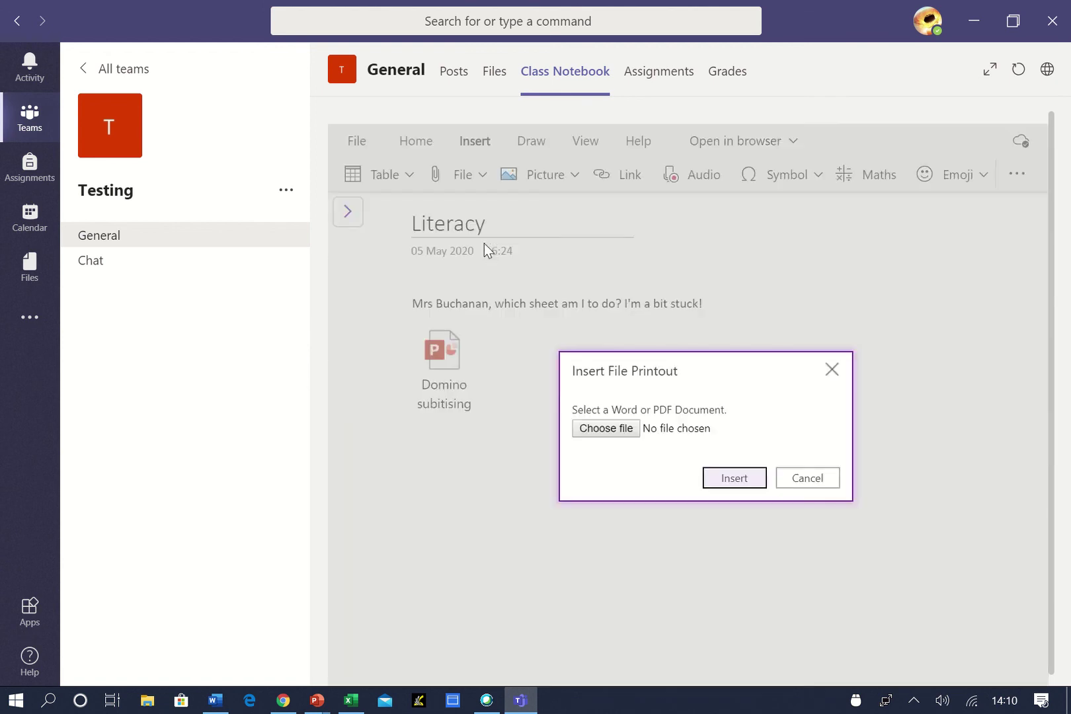
click(607, 428)
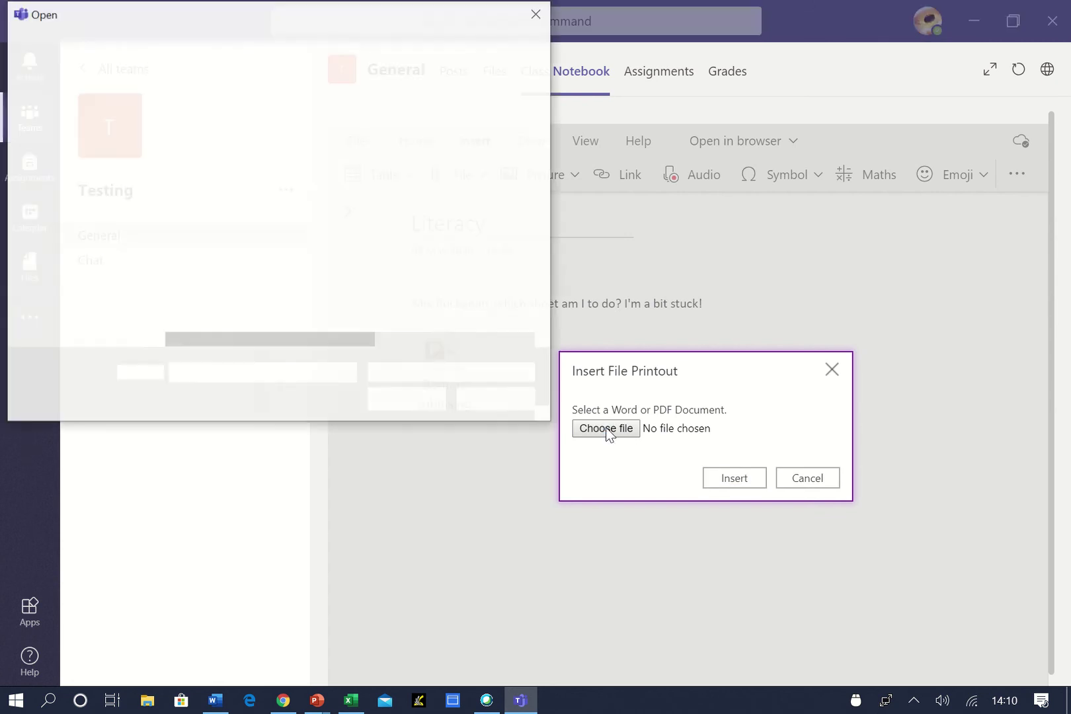
click(156, 44)
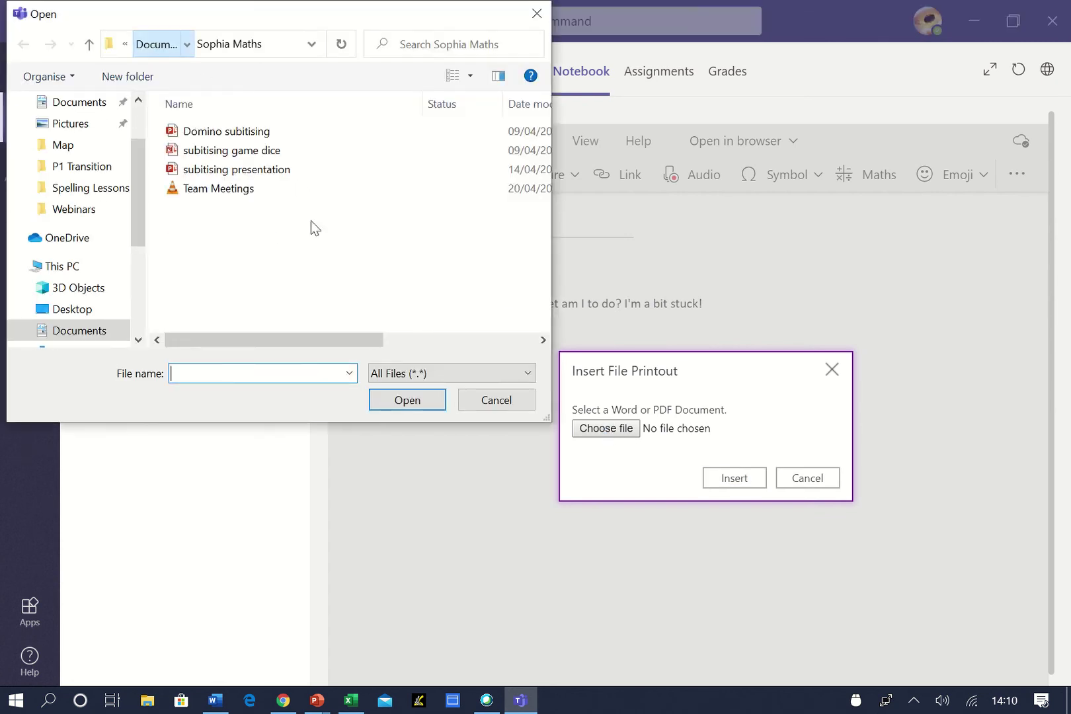
scroll(306, 277, down, 2)
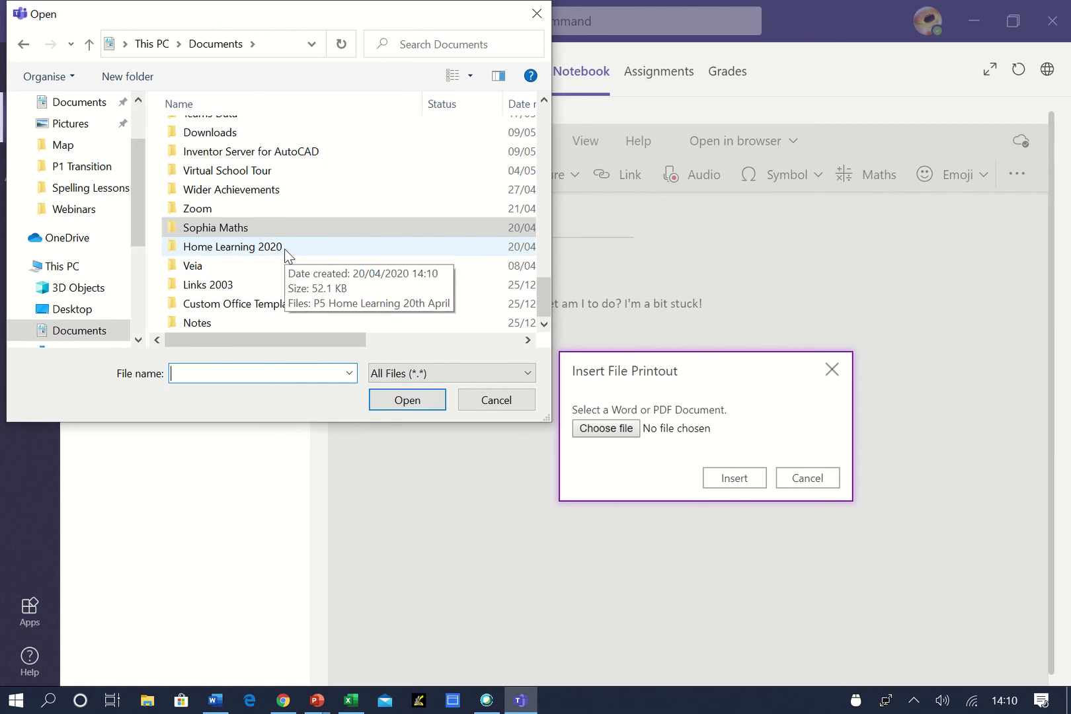
scroll(287, 279, up, 3)
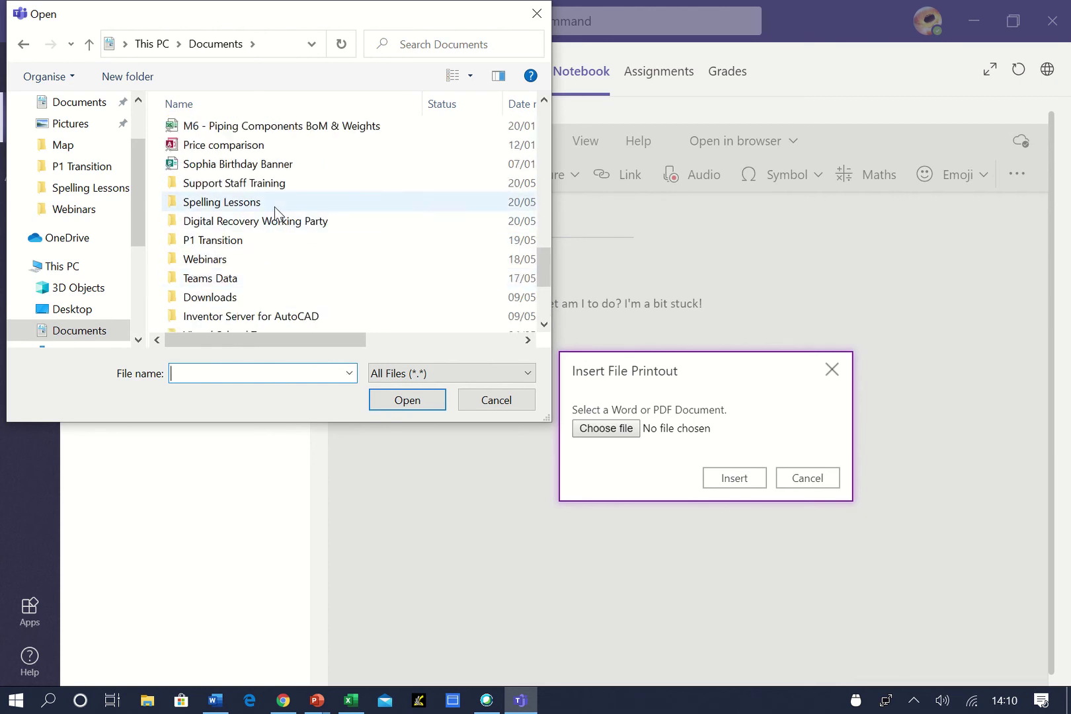
mouse_move(494, 6)
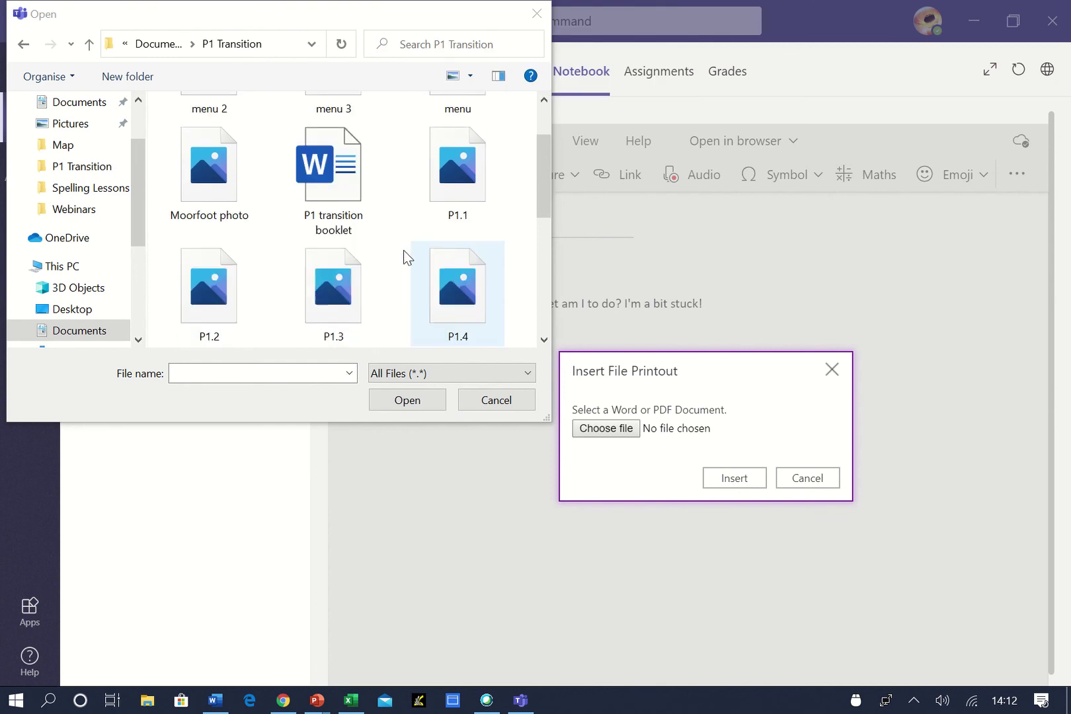
scroll(409, 261, down, 3)
scroll(419, 272, up, 3)
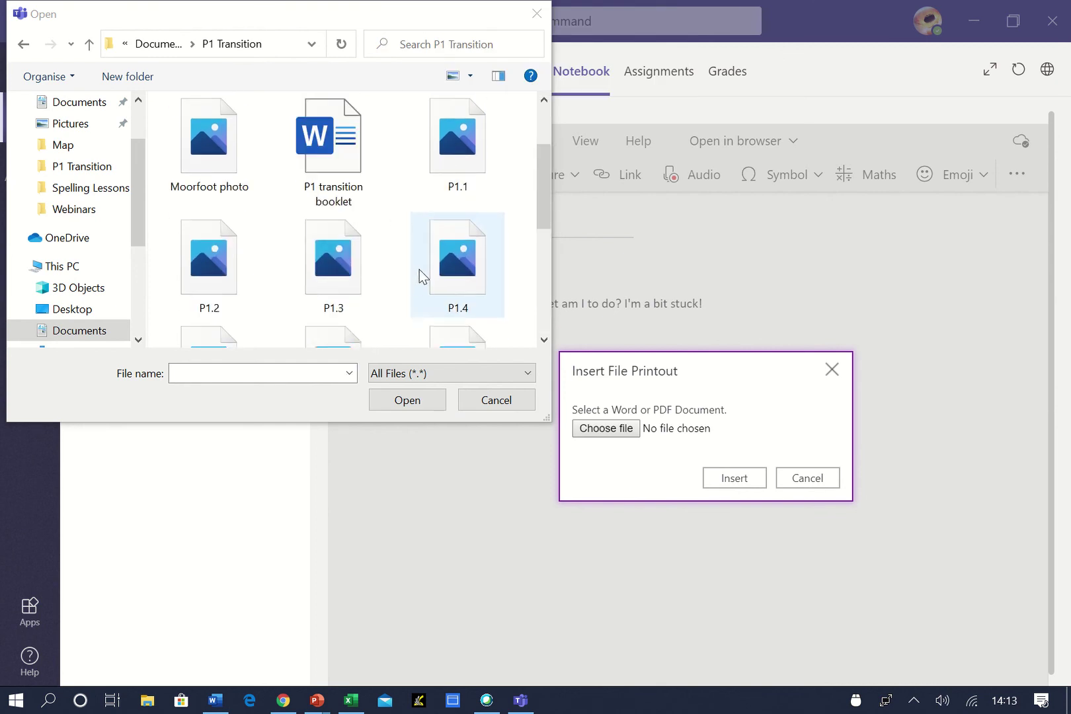
scroll(423, 276, up, 1)
mouse_move(417, 3)
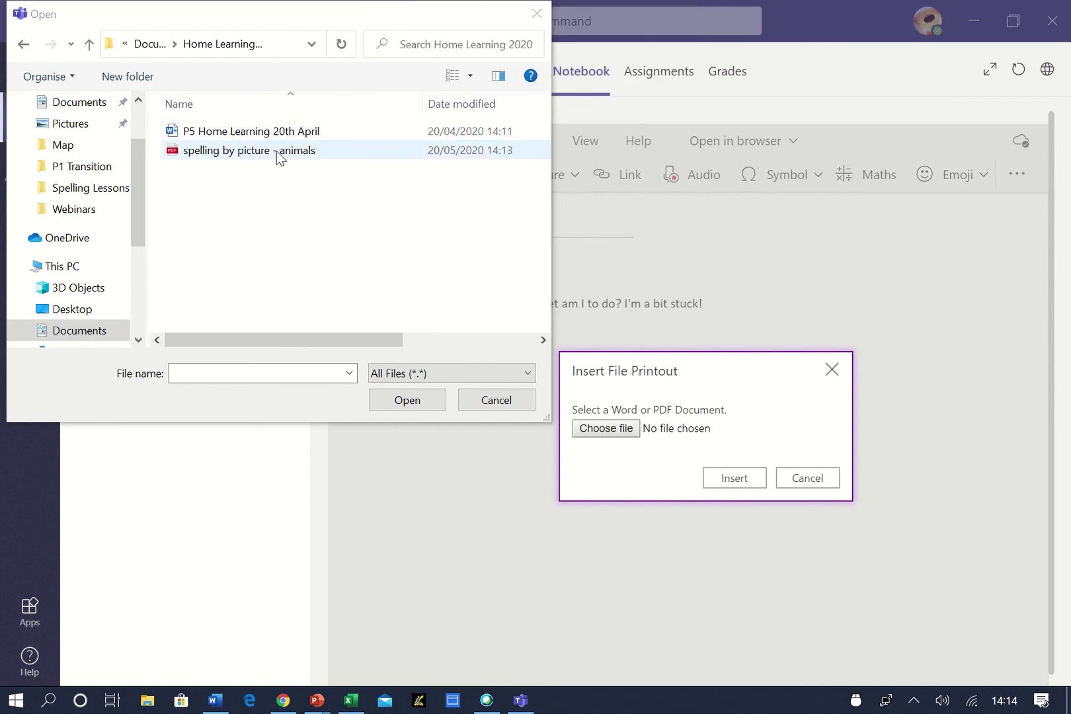
click(278, 151)
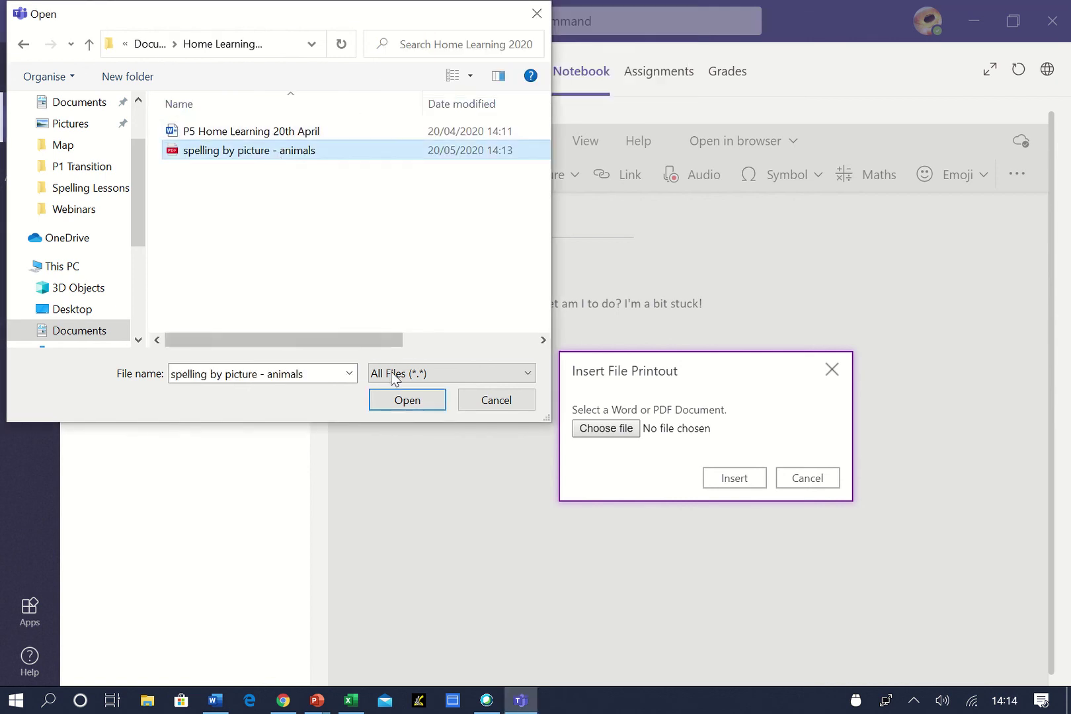
click(397, 403)
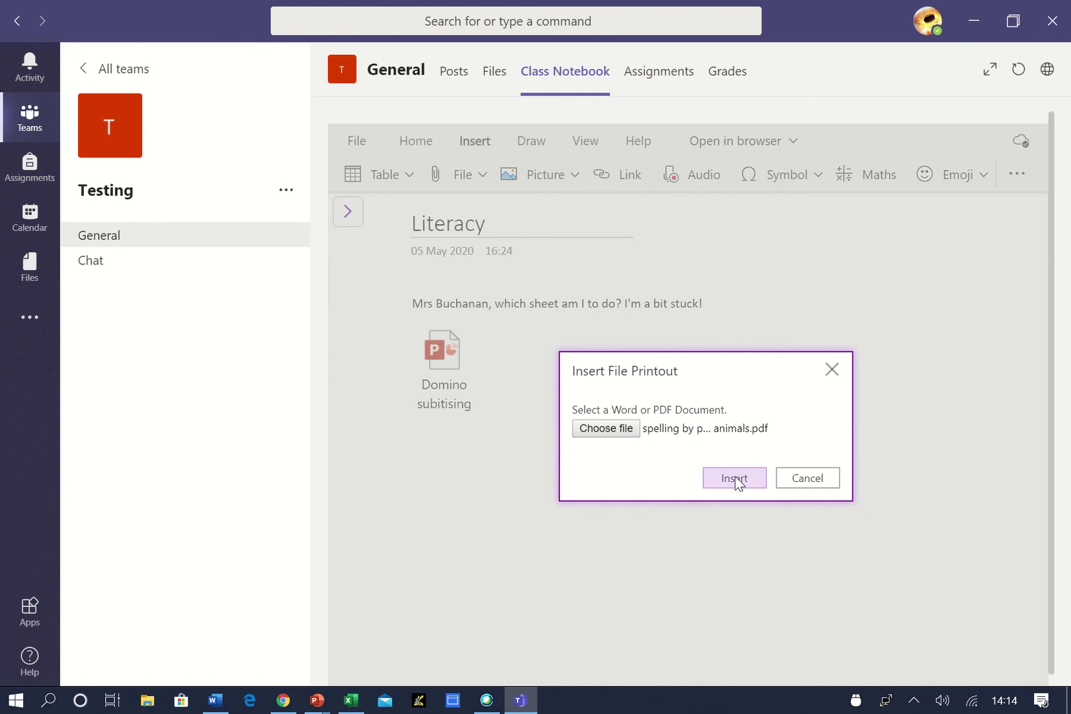
click(736, 478)
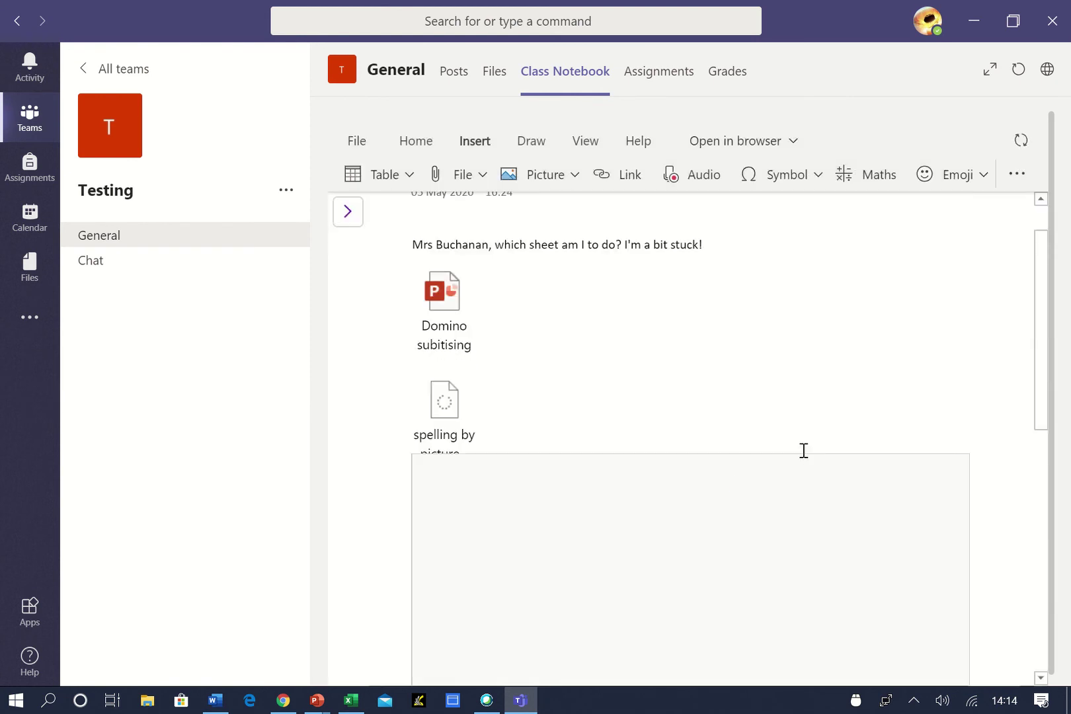
click(476, 182)
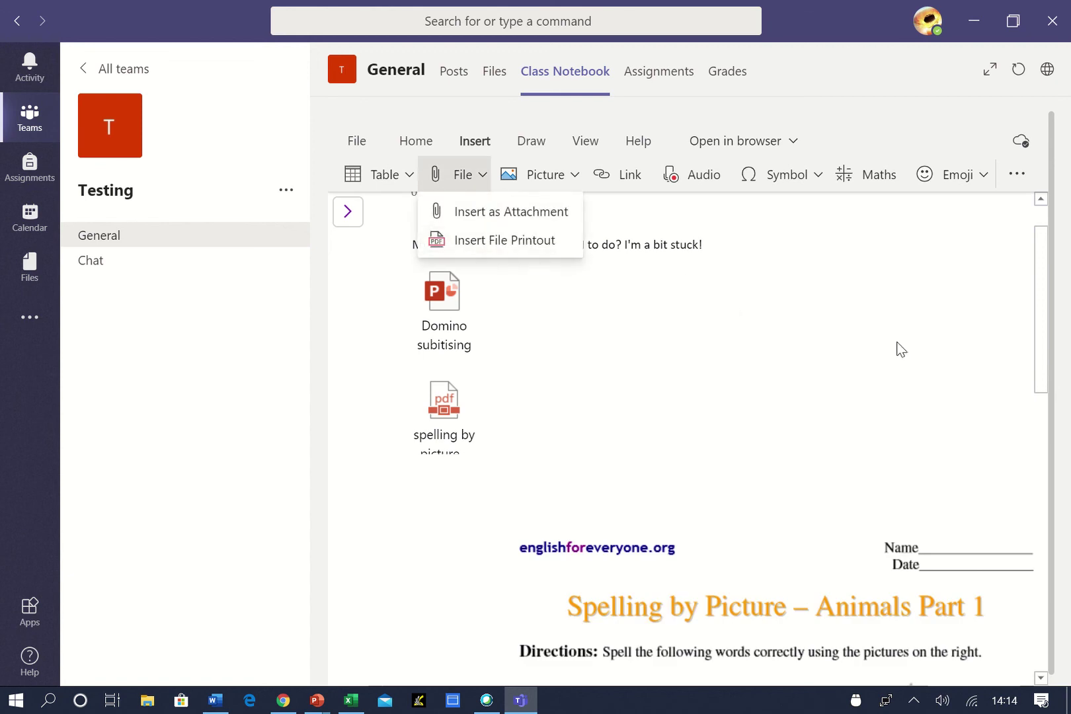
scroll(926, 476, down, 1)
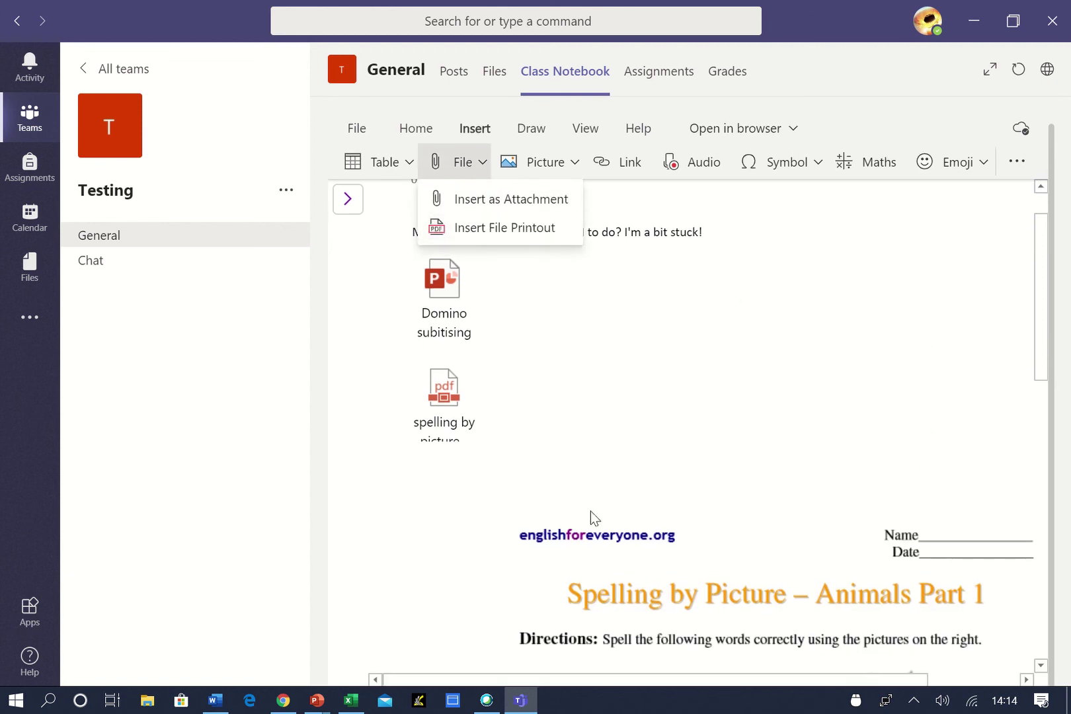
- Preview the Literacy page in Immersive Reader, dismiss its tips and return to the page
click(1041, 475)
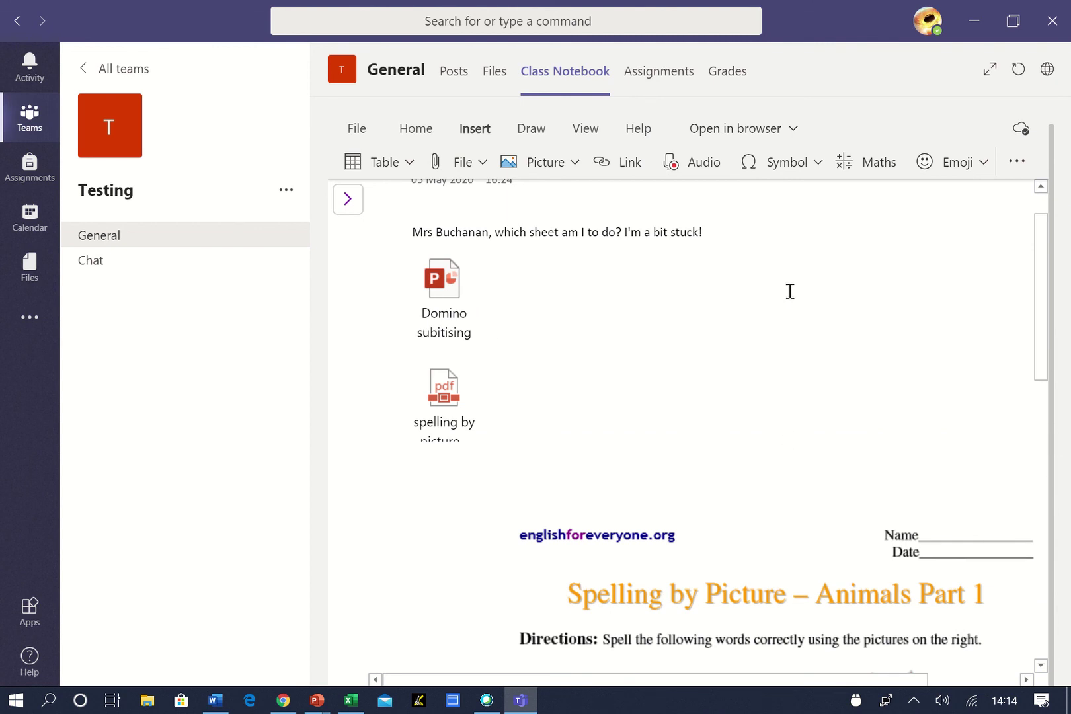
scroll(773, 382, up, 1)
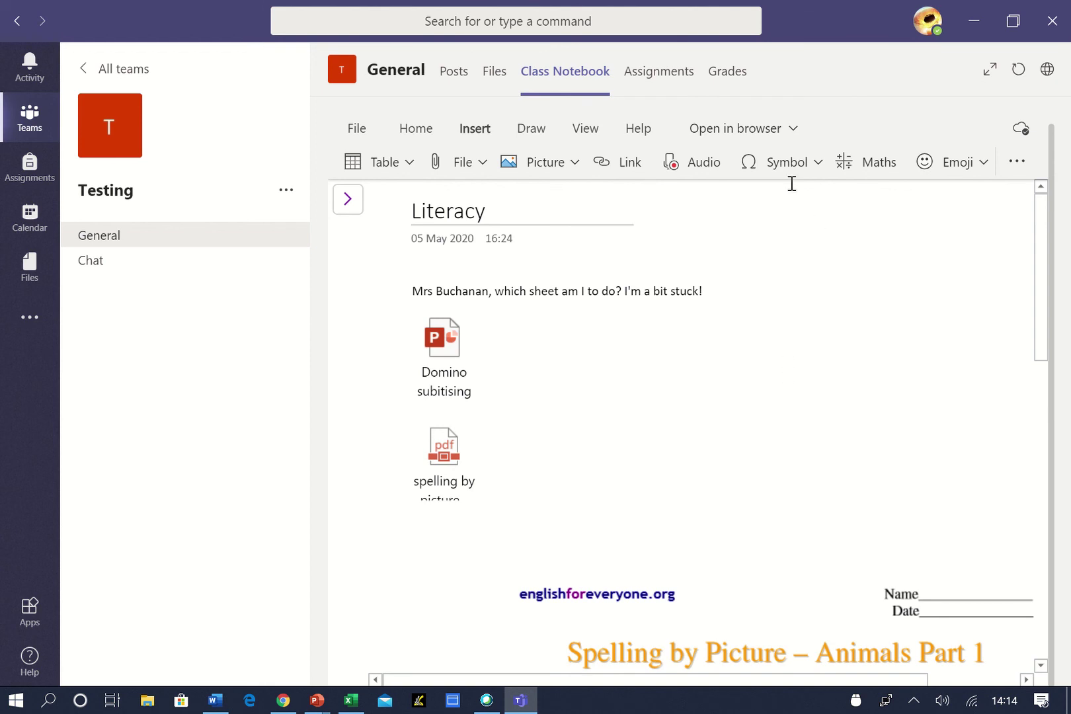
click(586, 139)
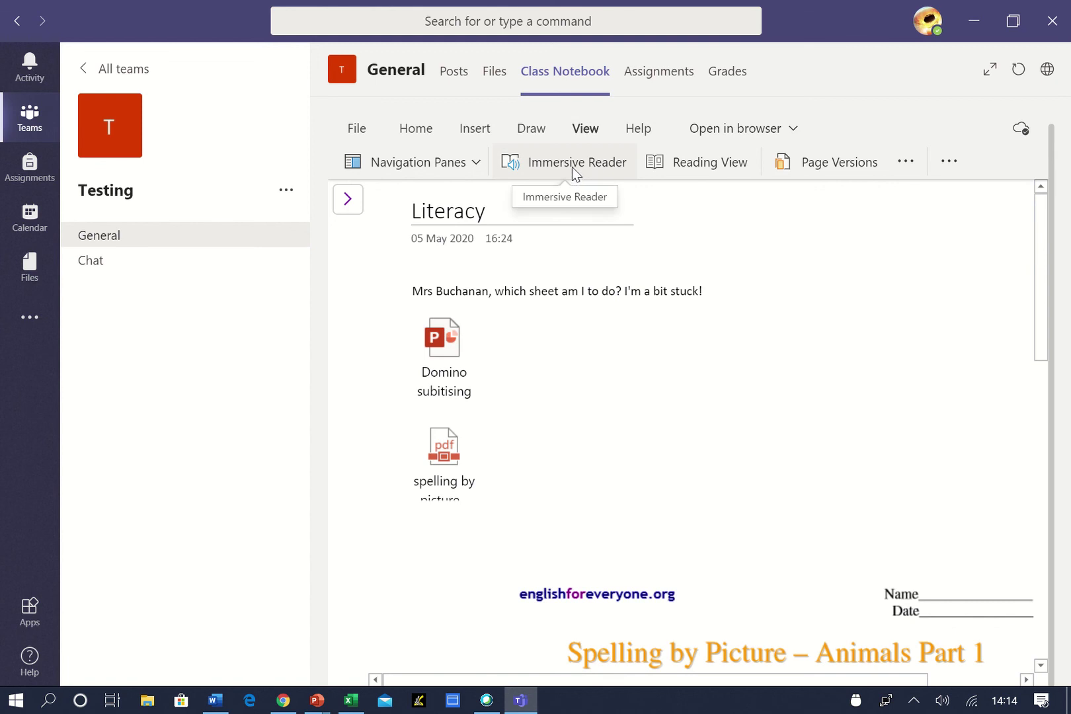
click(572, 166)
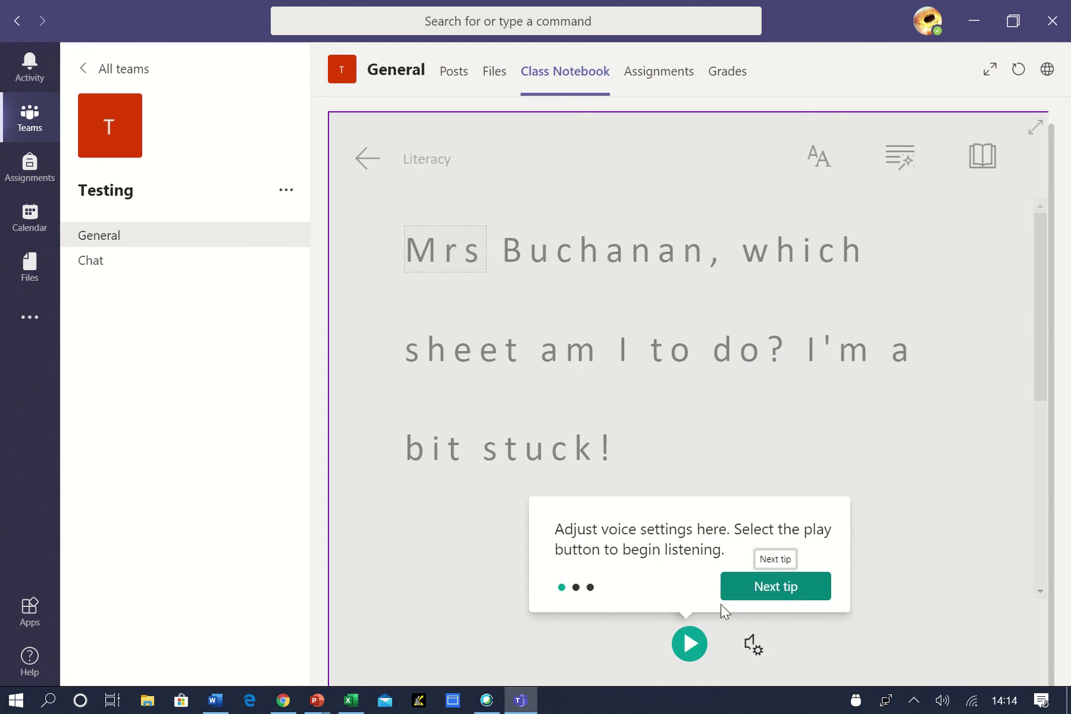
click(369, 159)
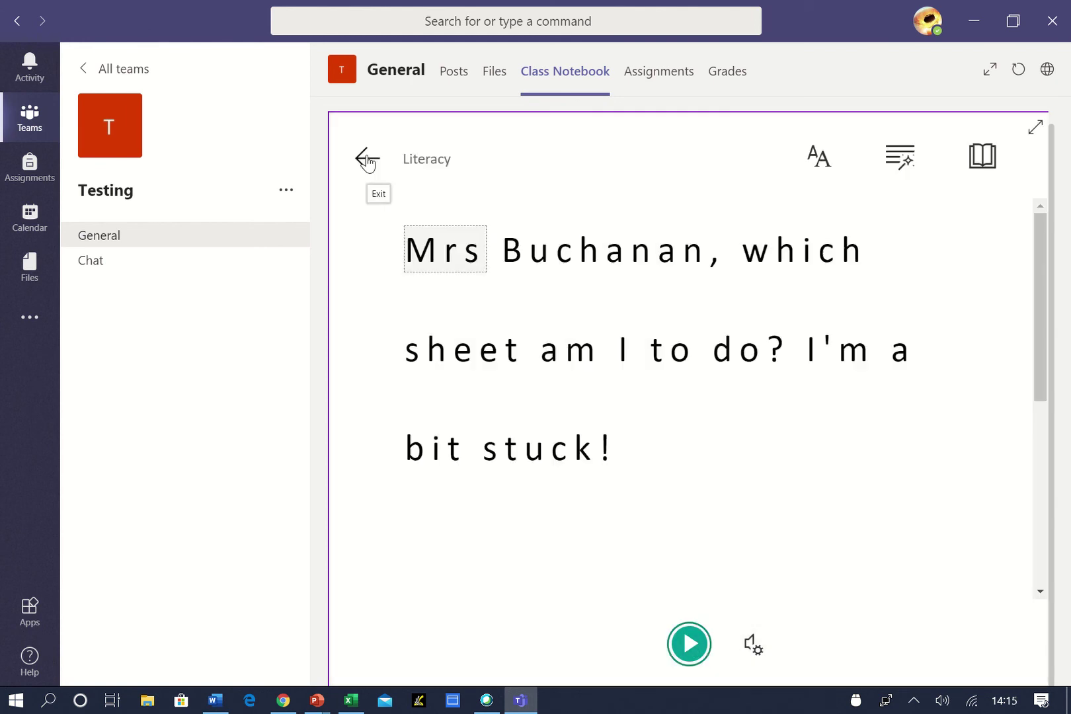
click(368, 160)
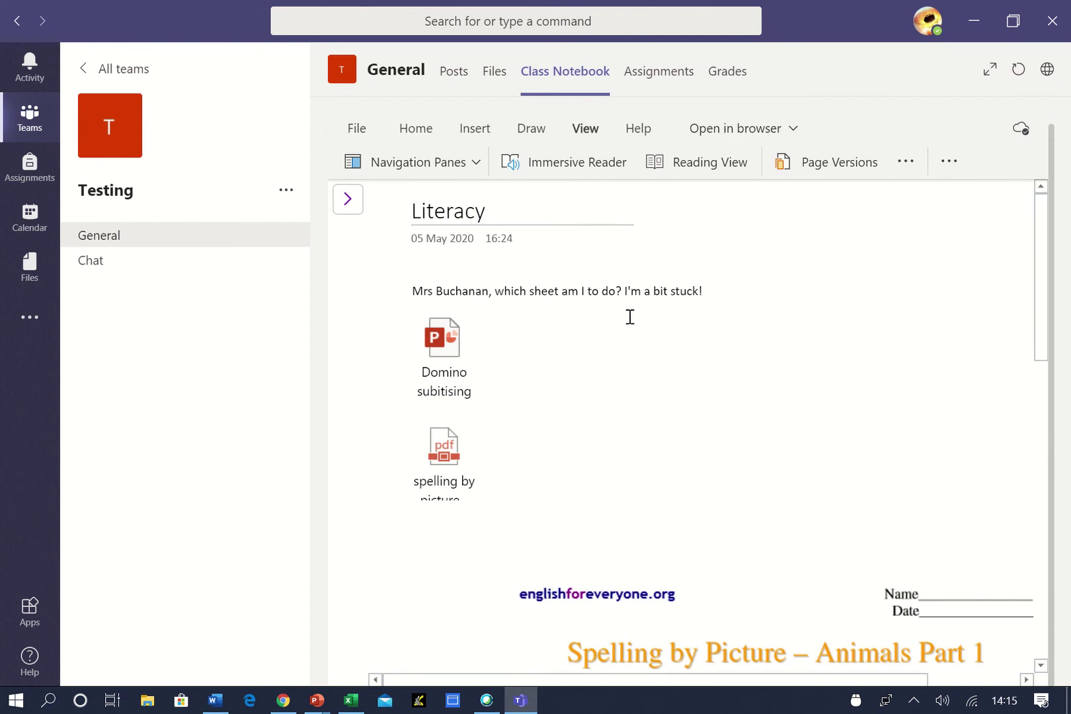
- Open the Addition Strategies page in the Content Library and look at its attached March - April 2020 workbook
scroll(820, 390, down, 13)
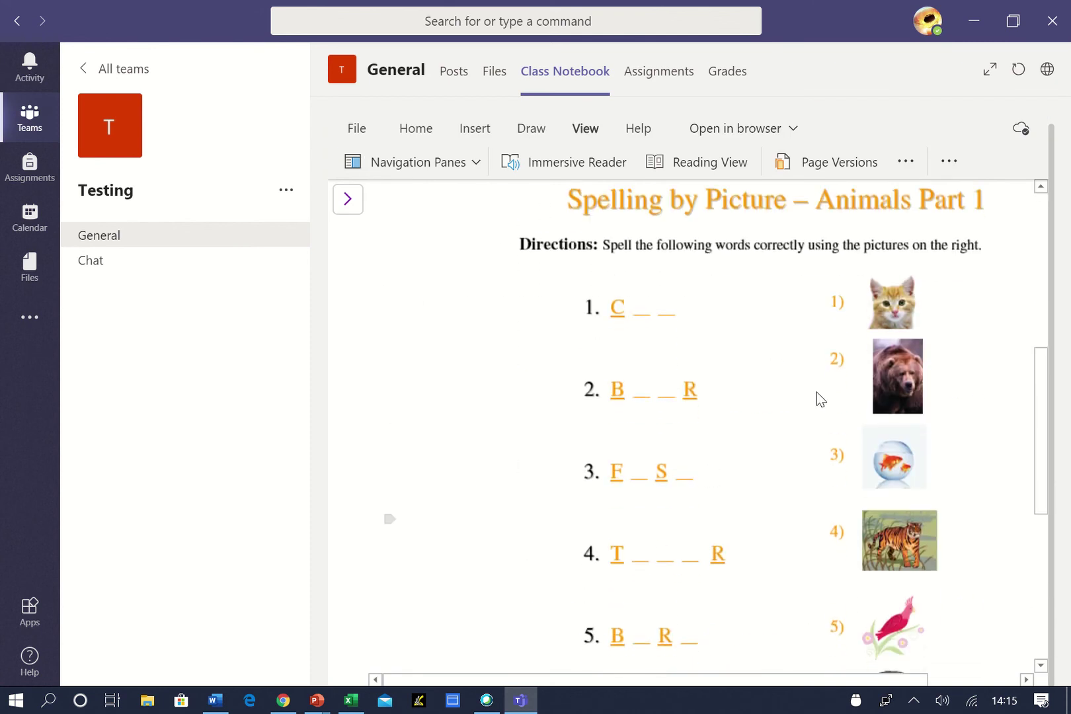
scroll(804, 400, up, 13)
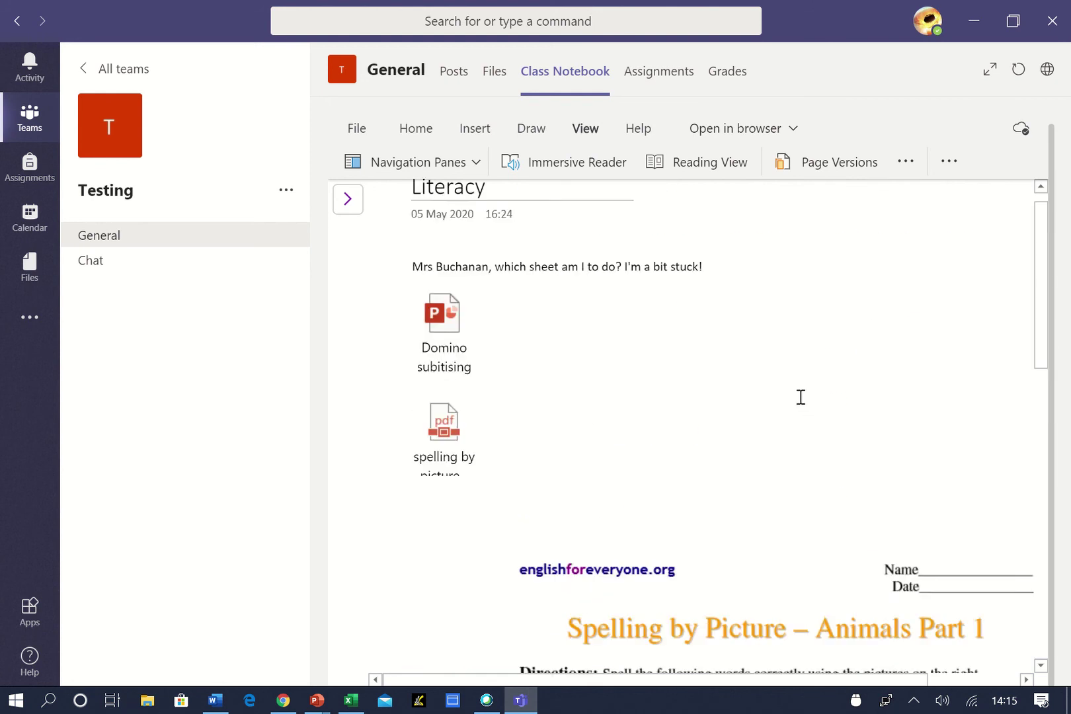
click(351, 204)
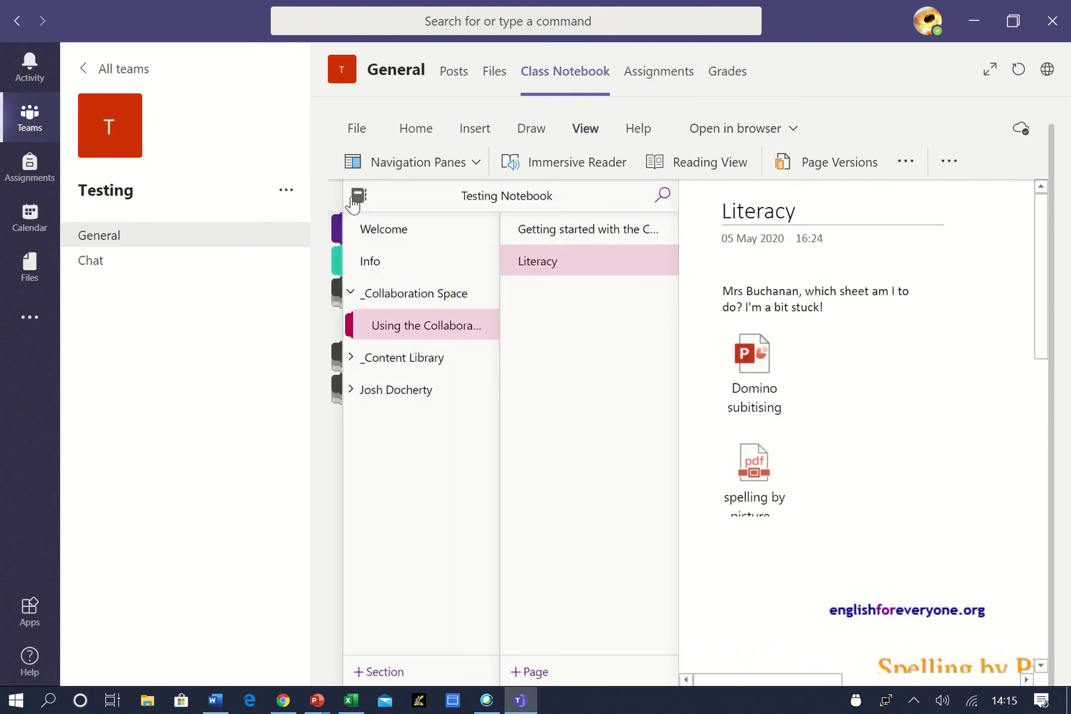
click(404, 360)
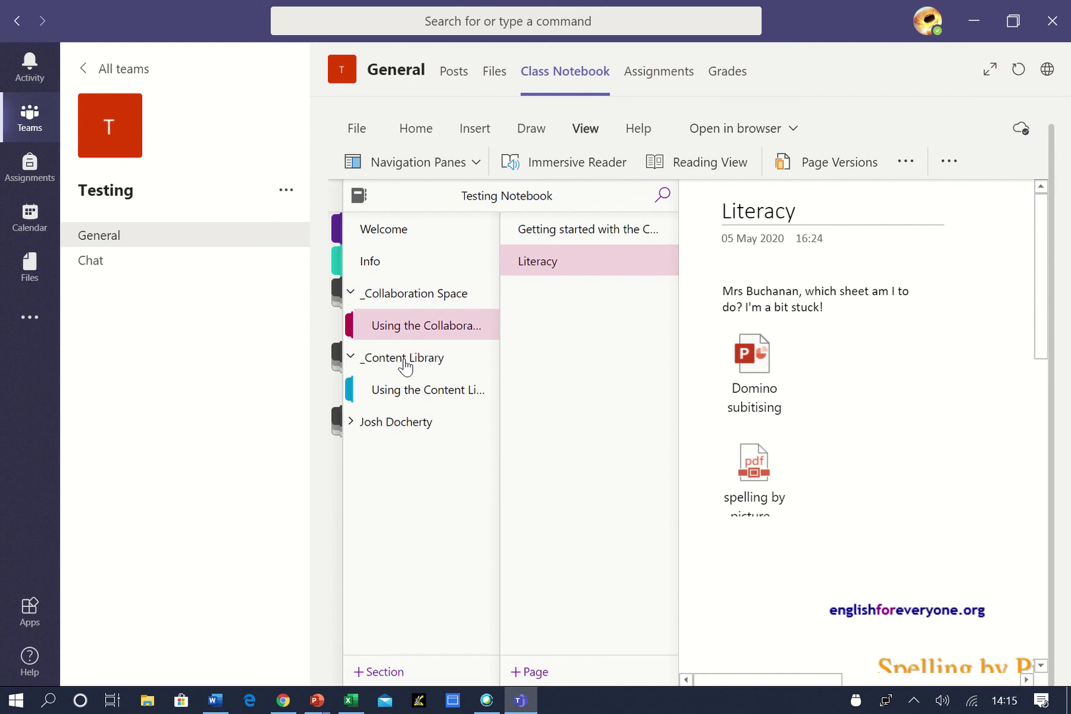
click(413, 392)
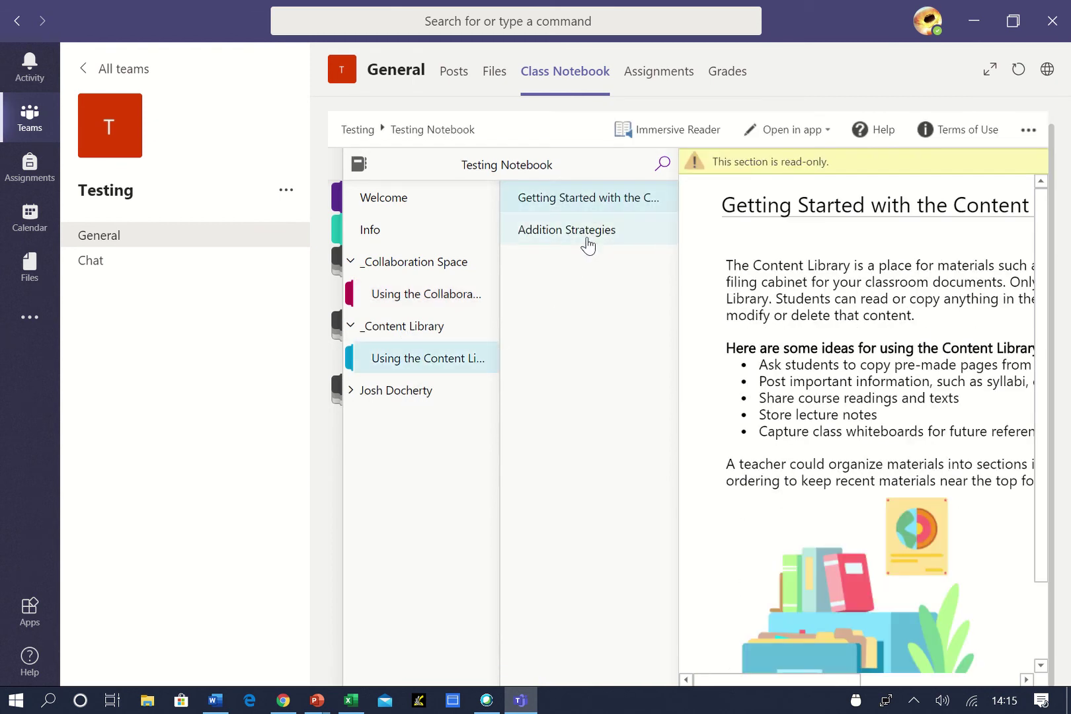
click(587, 242)
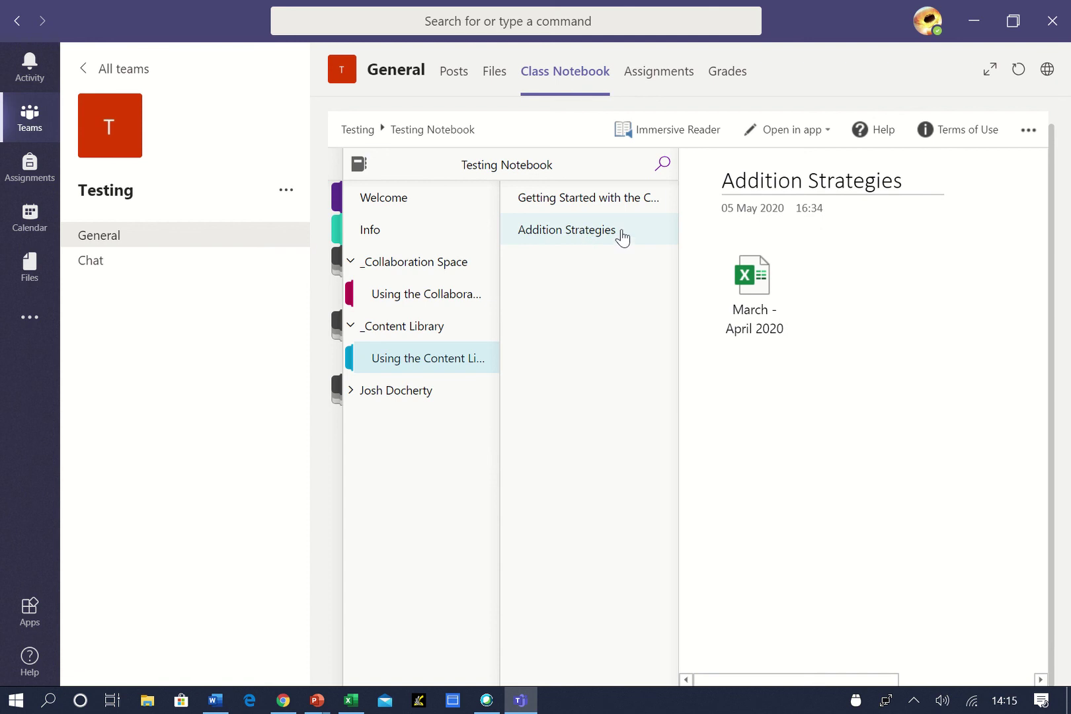
click(920, 278)
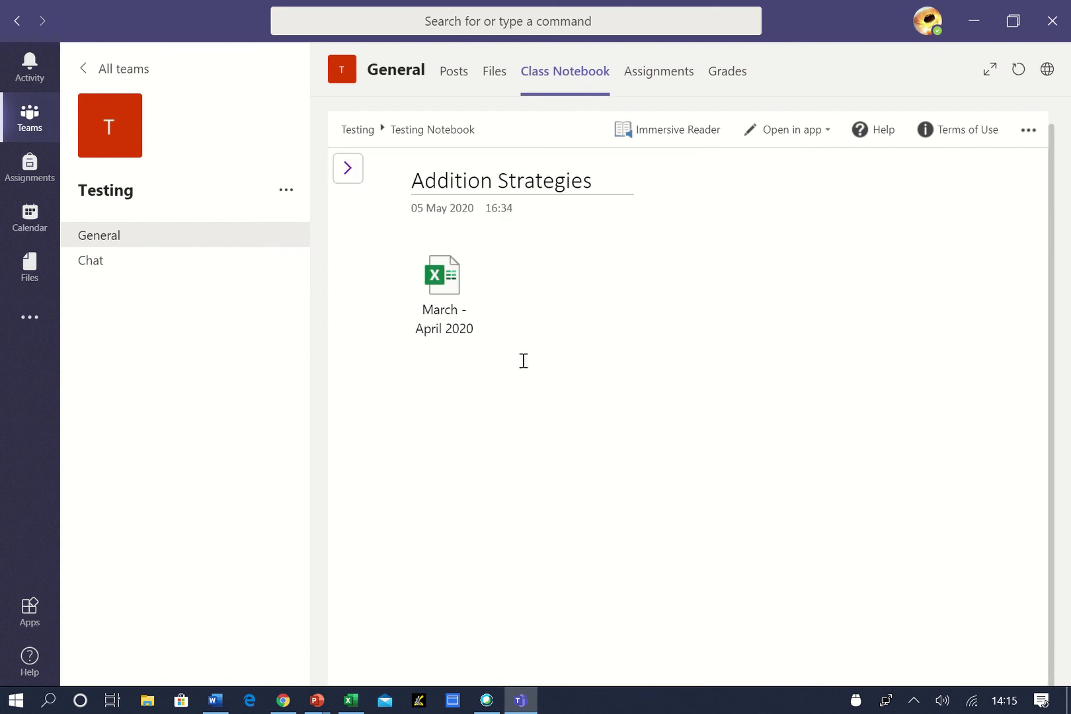
click(465, 322)
click(531, 311)
- Open the Handouts section in the student's own area of the class notebook
click(343, 177)
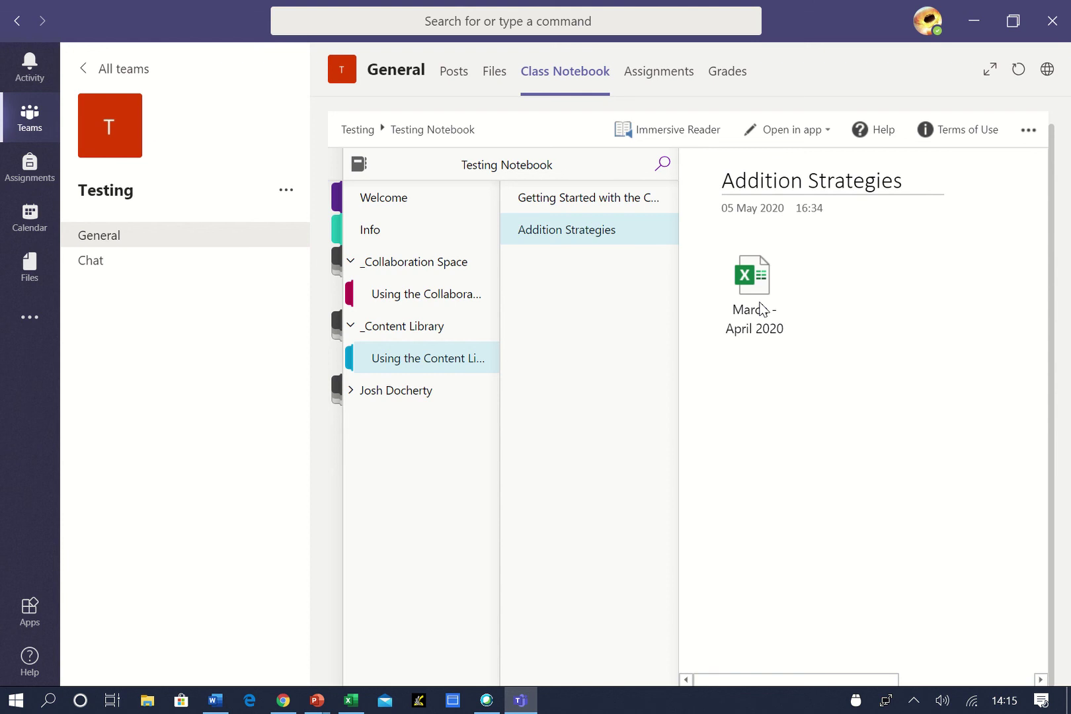
click(427, 397)
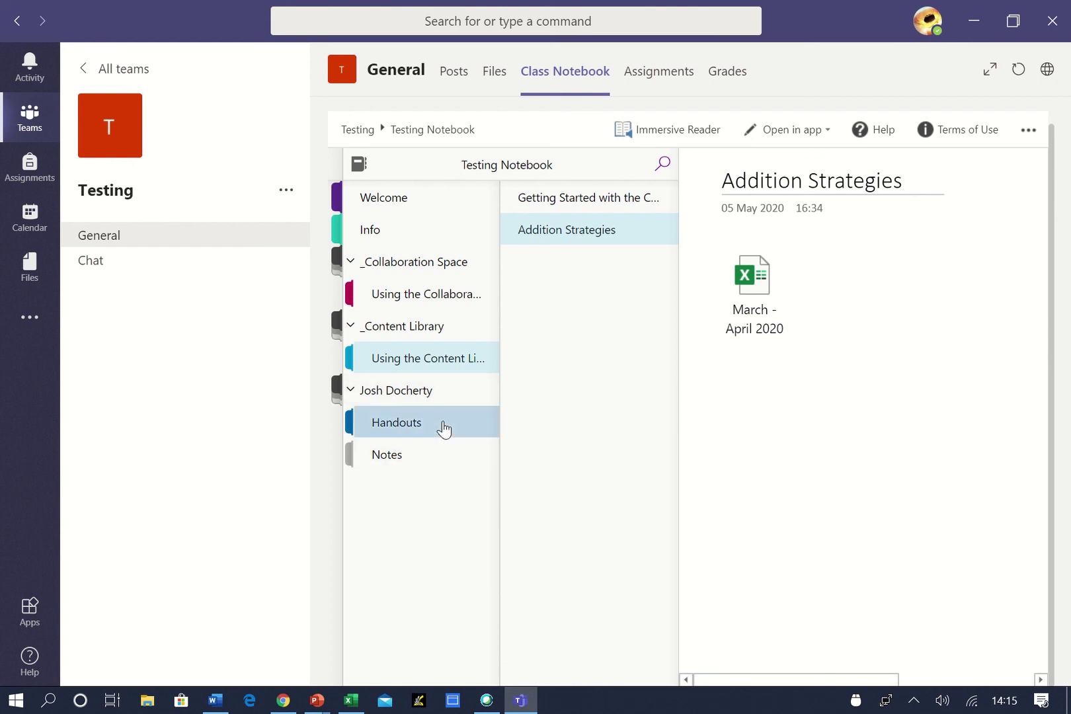
click(458, 464)
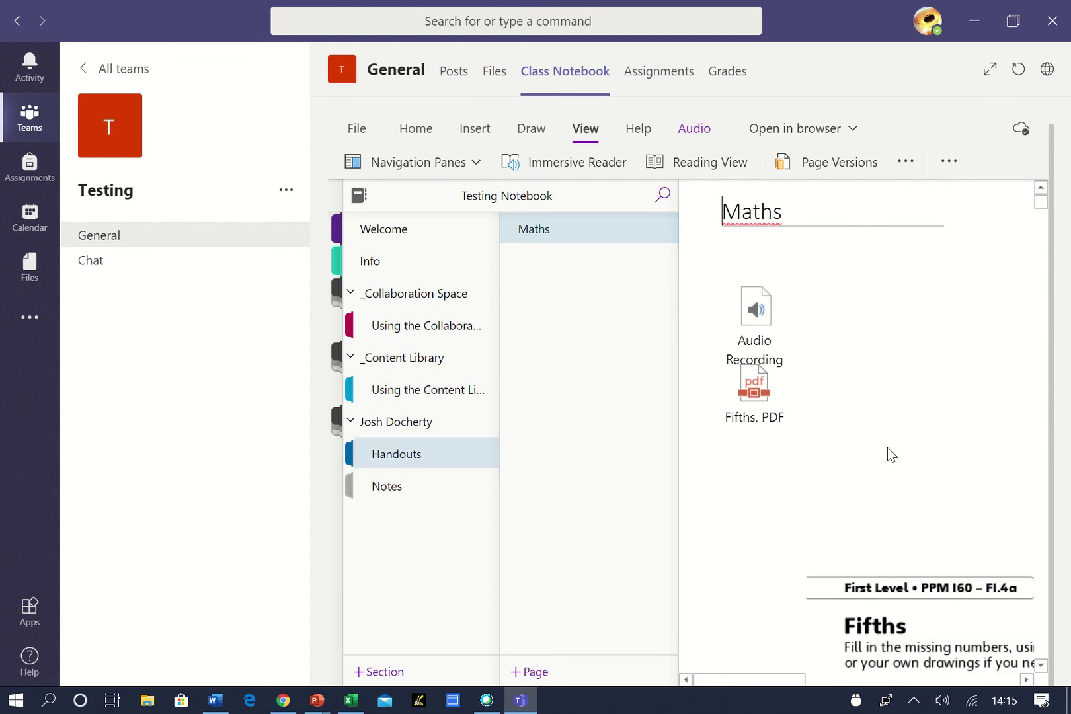
- Examine the Maths handout page, including the audio recording, the Fifths PDF and its printed worksheet pages
scroll(727, 477, down, 8)
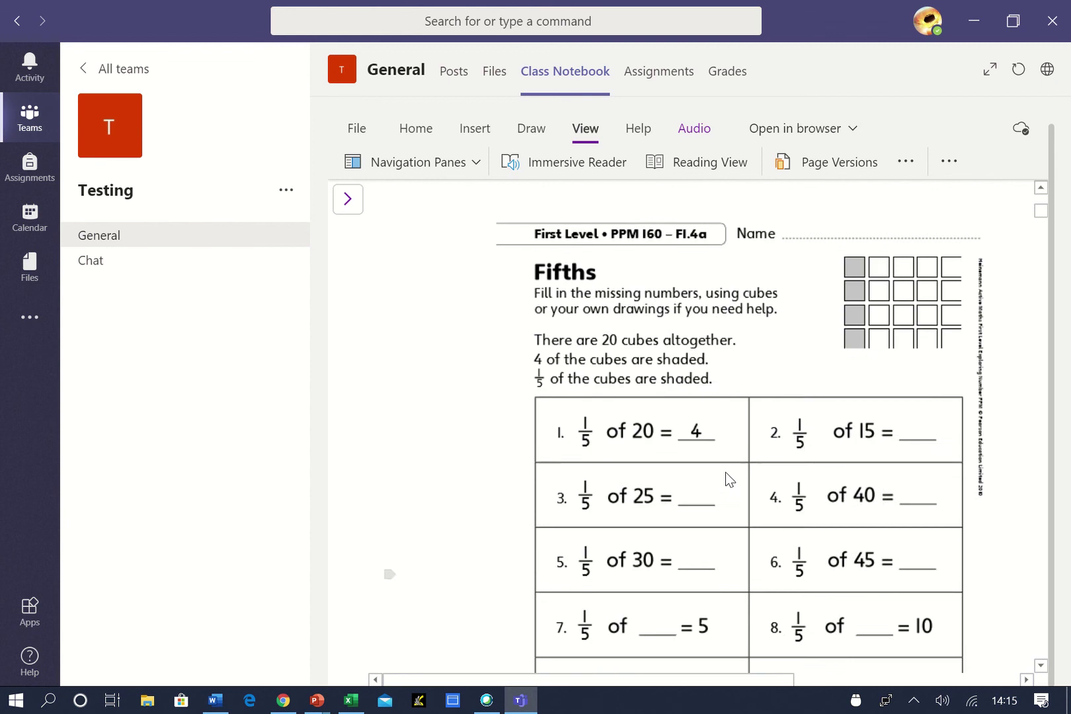
scroll(726, 477, down, 5)
scroll(726, 477, up, 12)
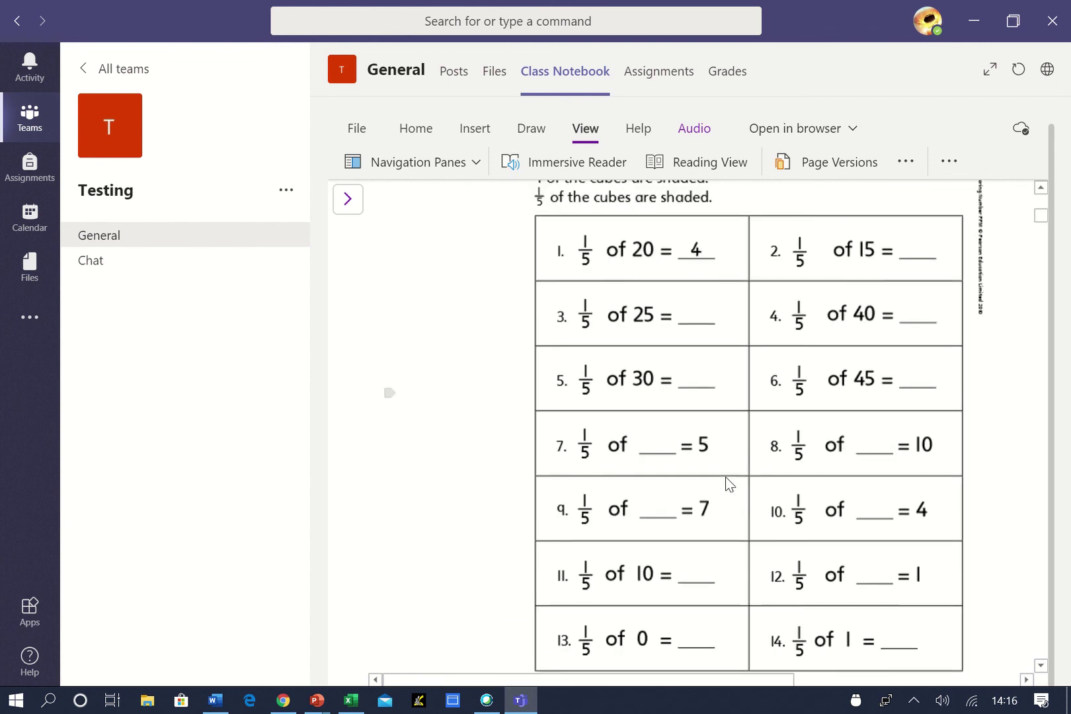
scroll(644, 449, down, 3)
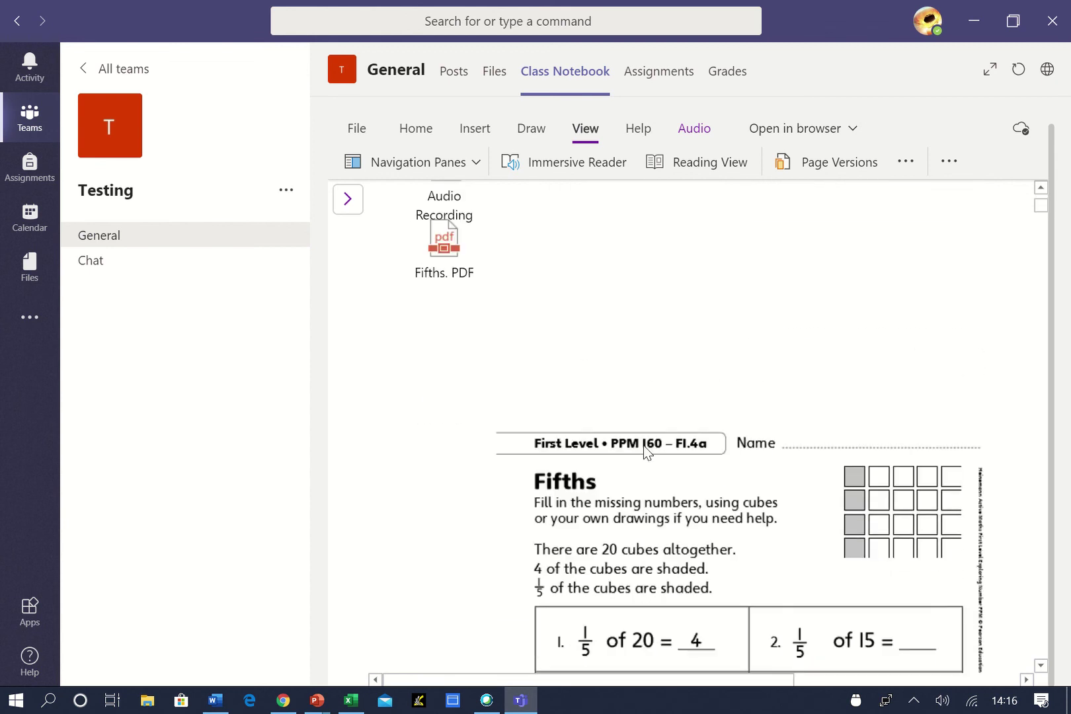
scroll(486, 309, up, 3)
click(460, 326)
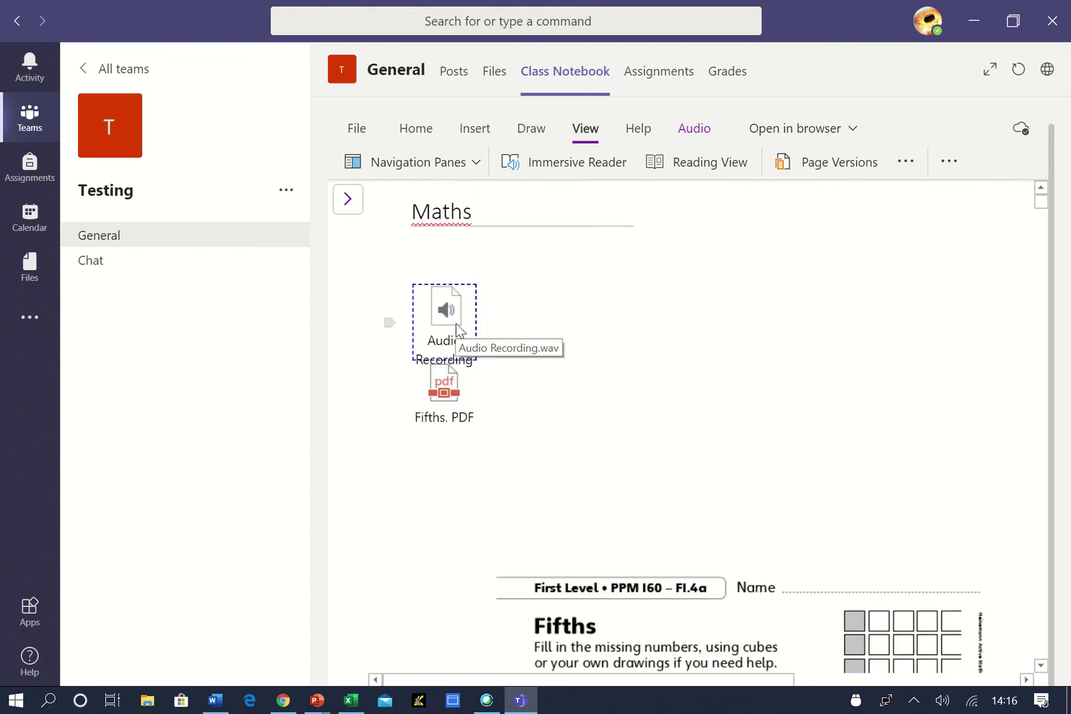
scroll(598, 442, down, 6)
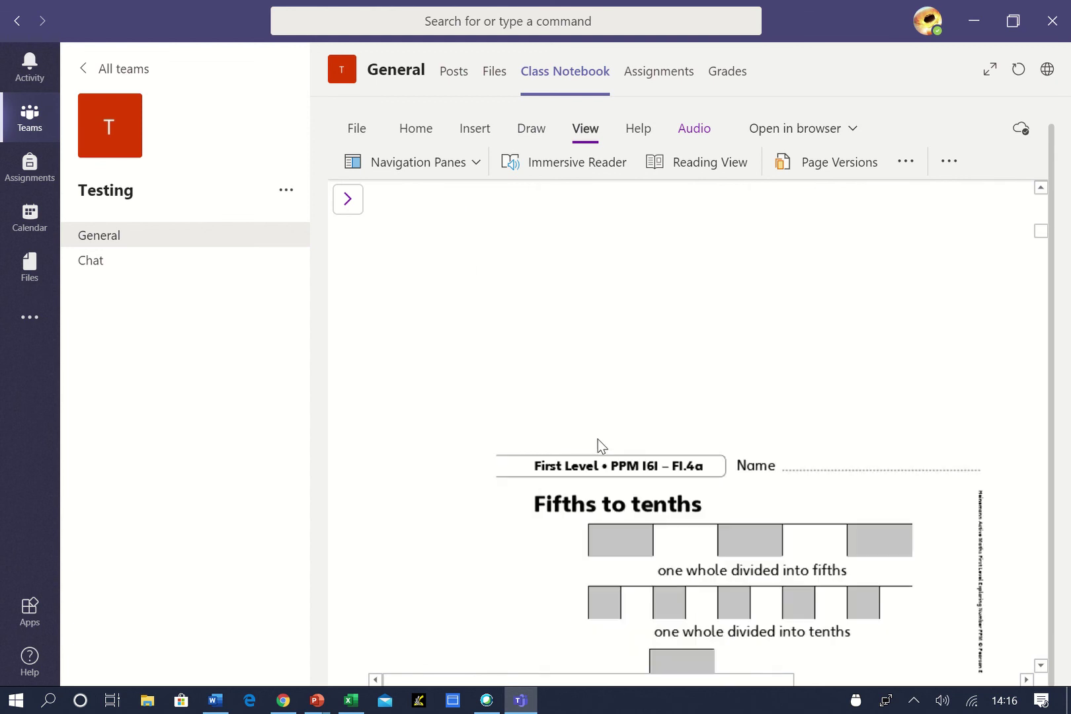
scroll(598, 439, down, 10)
scroll(599, 443, up, 10)
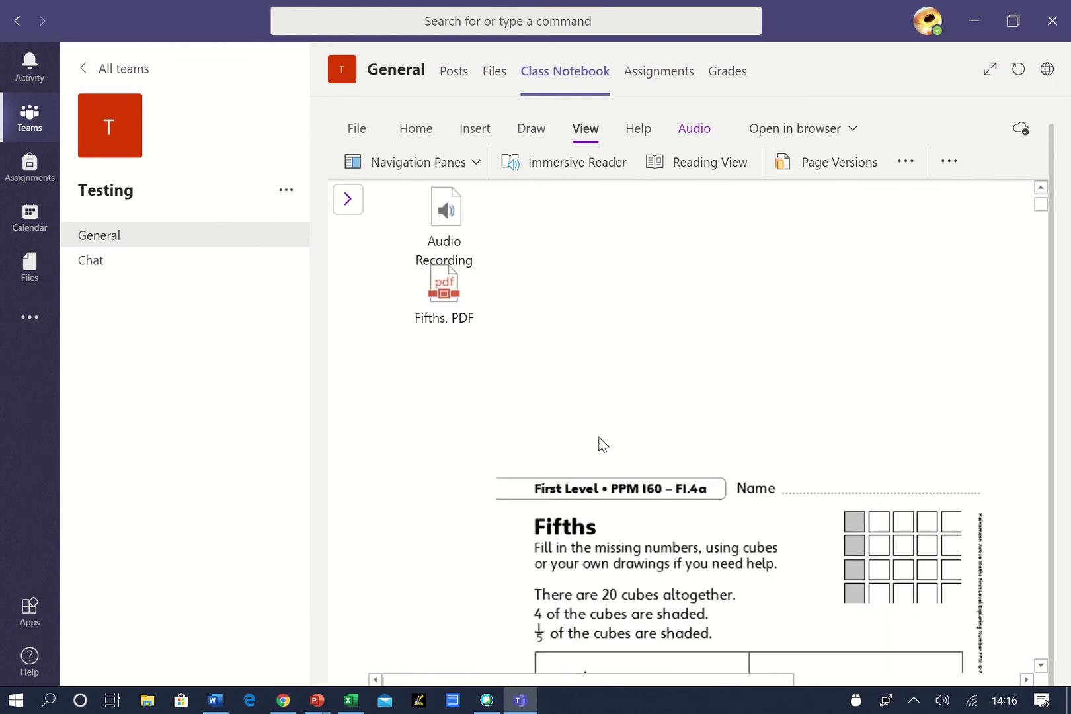
scroll(670, 463, down, 10)
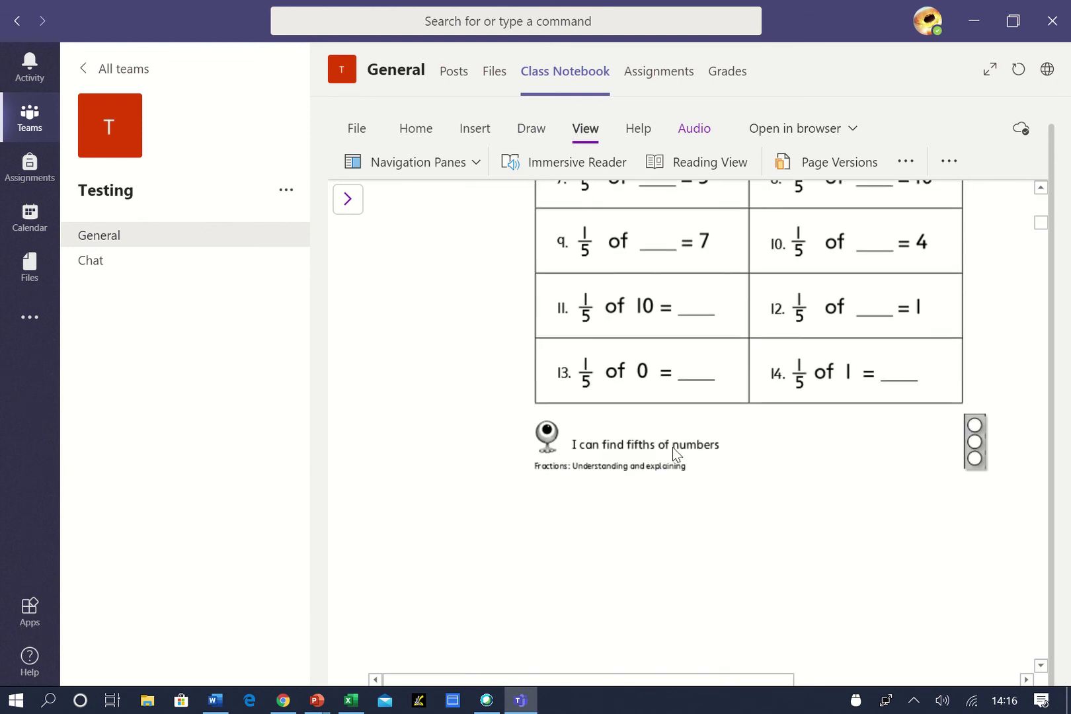
scroll(741, 407, up, 10)
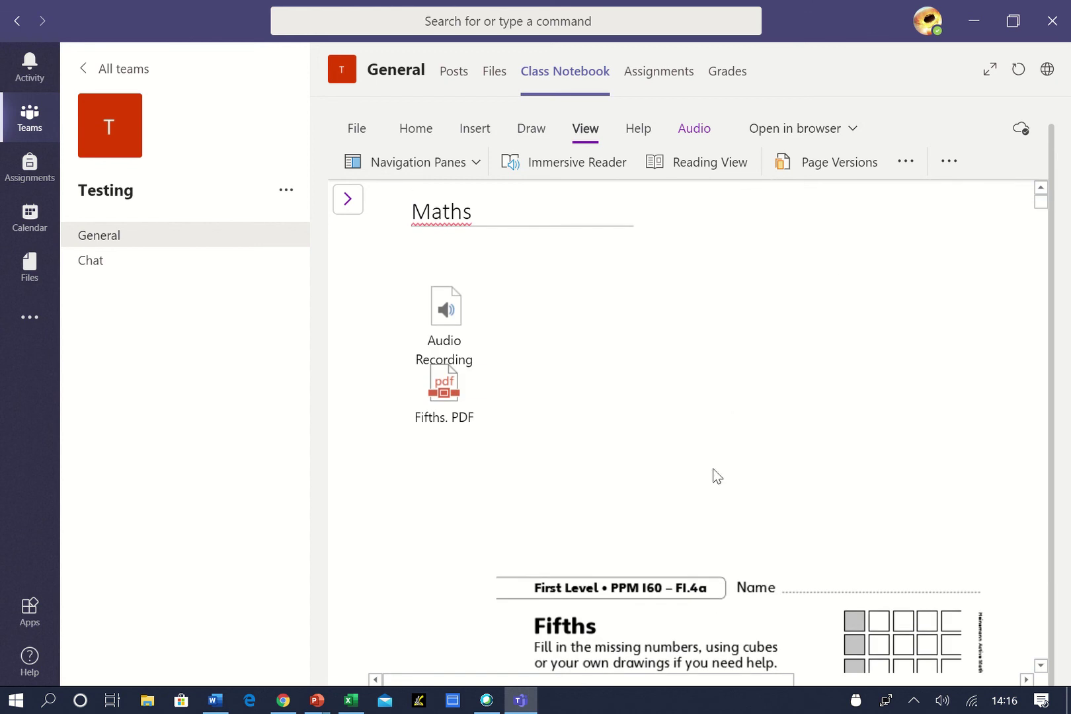
scroll(713, 476, down, 10)
scroll(761, 311, up, 8)
scroll(757, 369, up, 2)
click(508, 413)
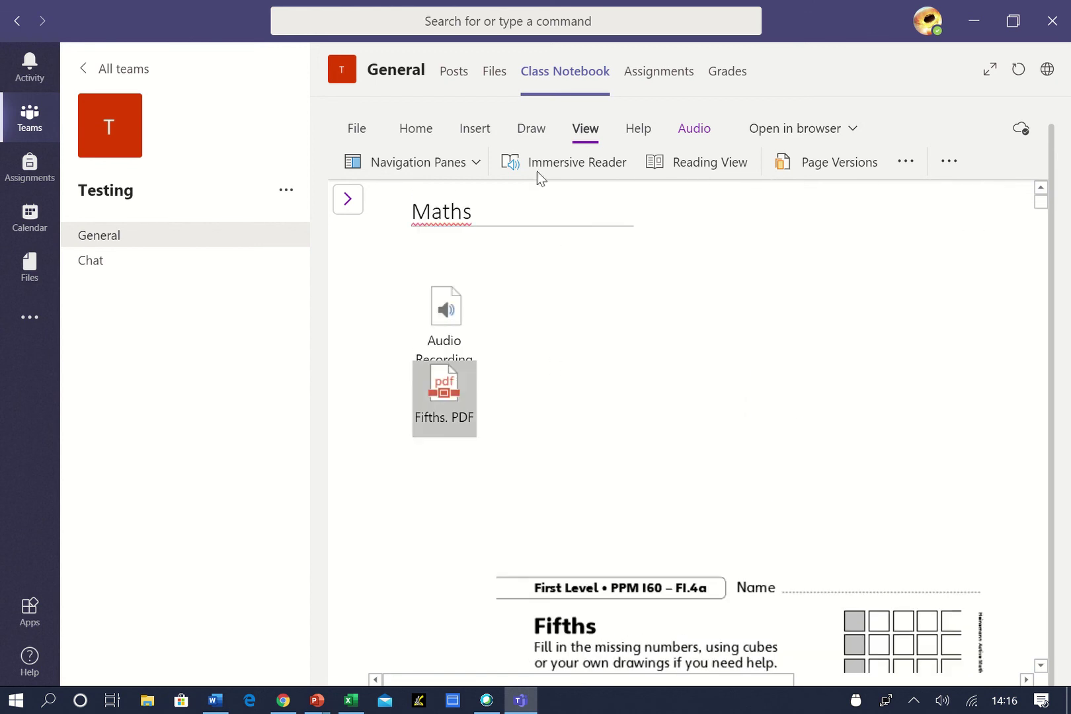
click(495, 134)
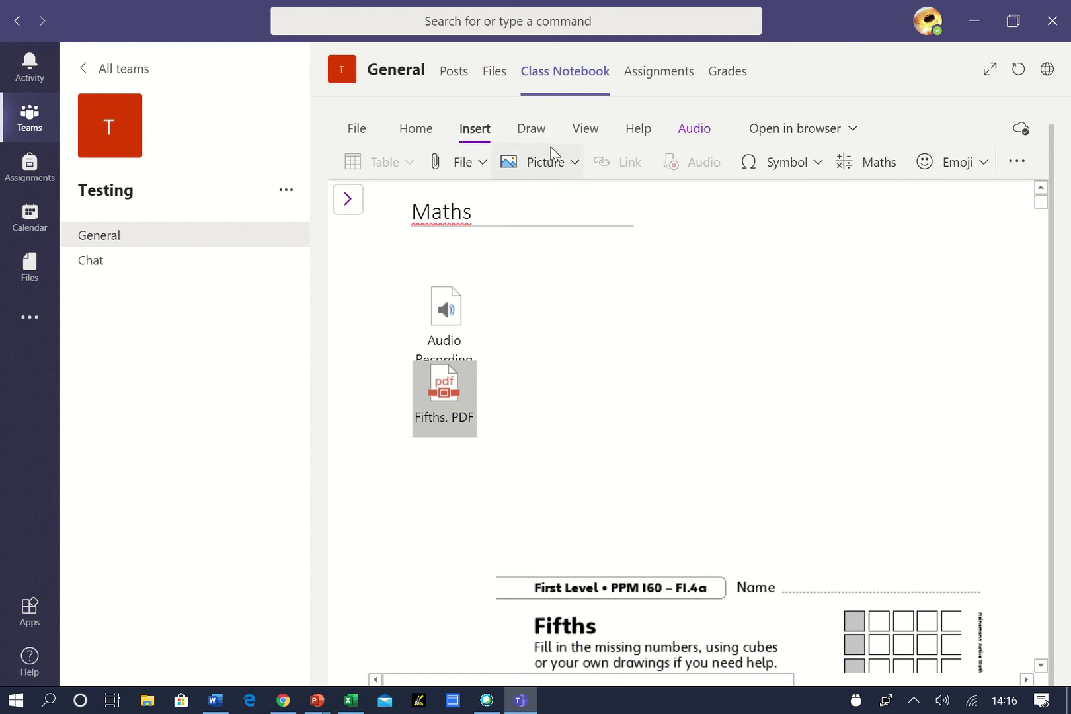
click(583, 512)
scroll(576, 495, down, 10)
scroll(580, 493, up, 3)
scroll(580, 488, up, 10)
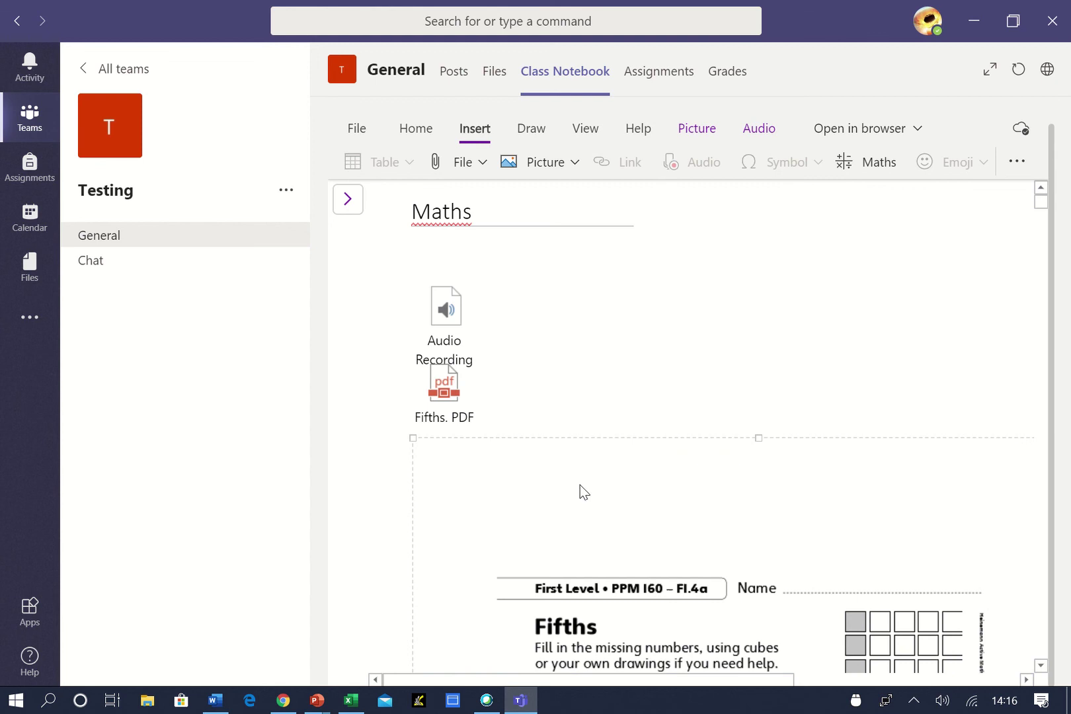
click(517, 385)
click(480, 246)
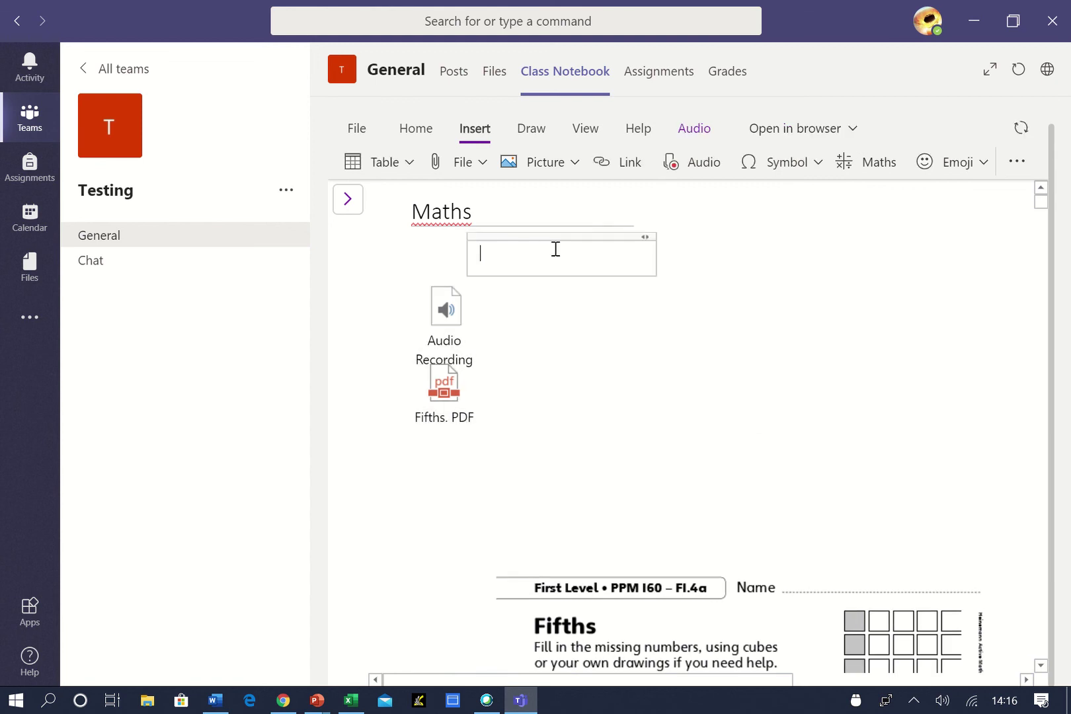
- Write "Can I upload my finished tasks?" below the last pizza printout at the end of the Maths page
scroll(943, 341, down, 15)
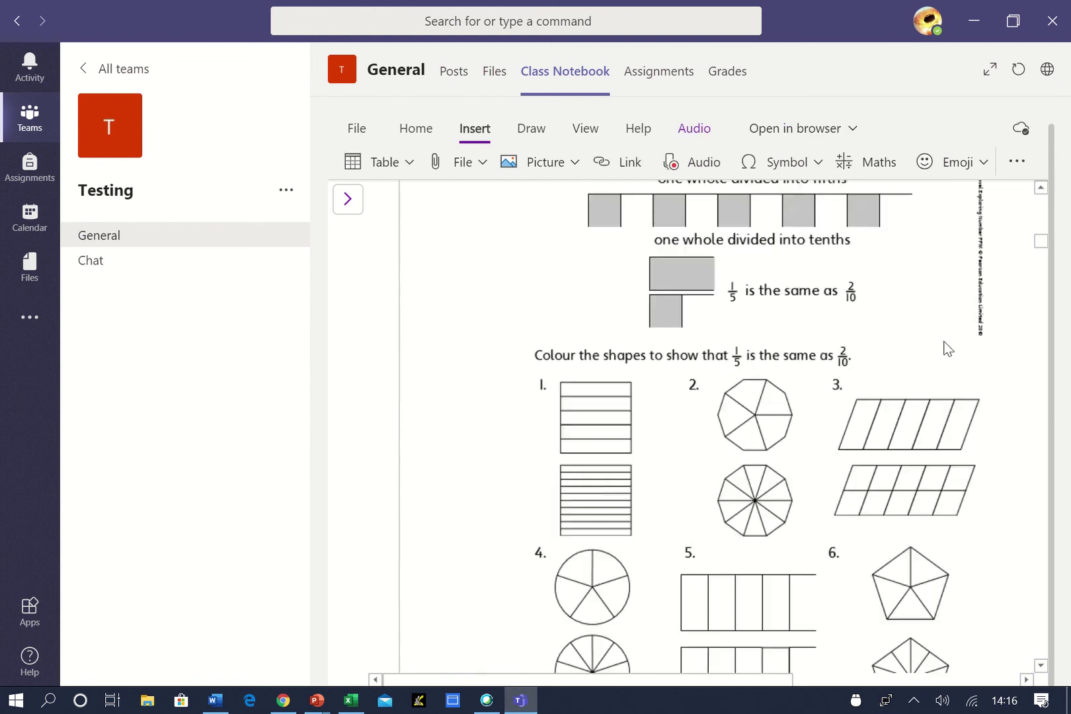
scroll(935, 371, down, 20)
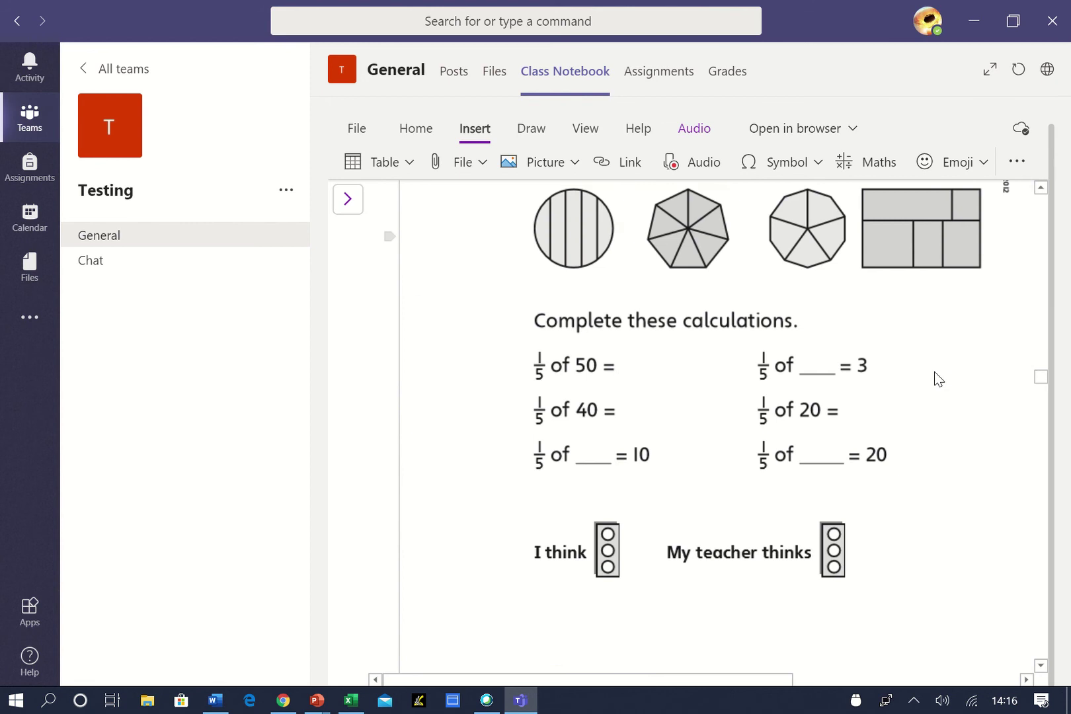
scroll(966, 374, down, 10)
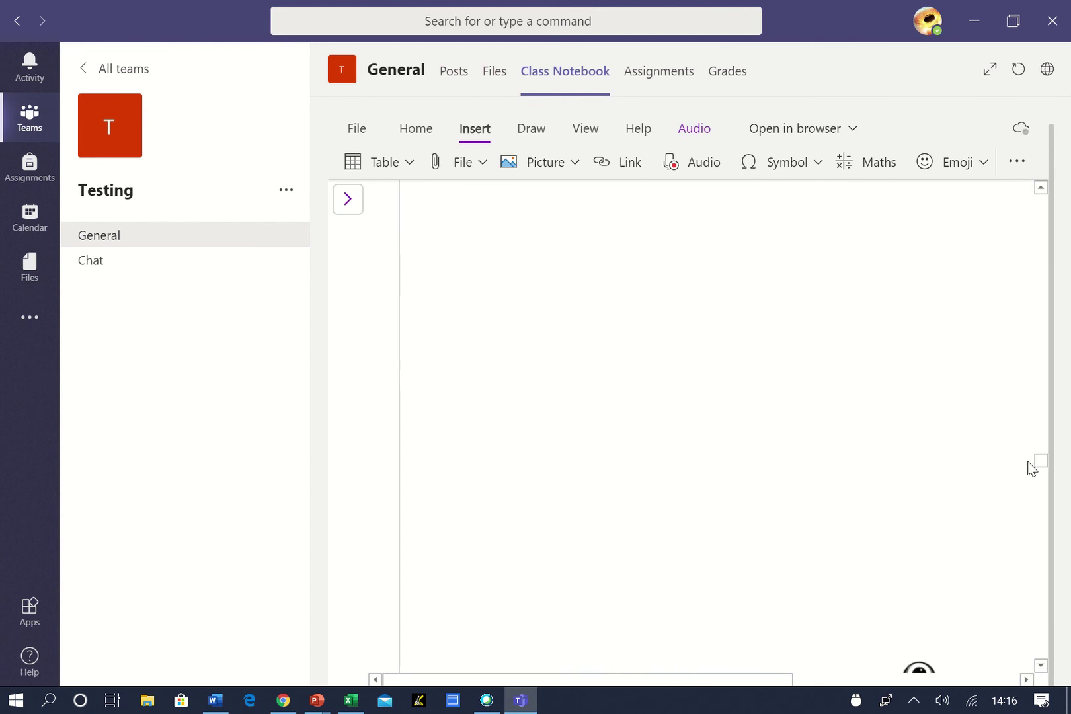
scroll(1046, 549, down, 15)
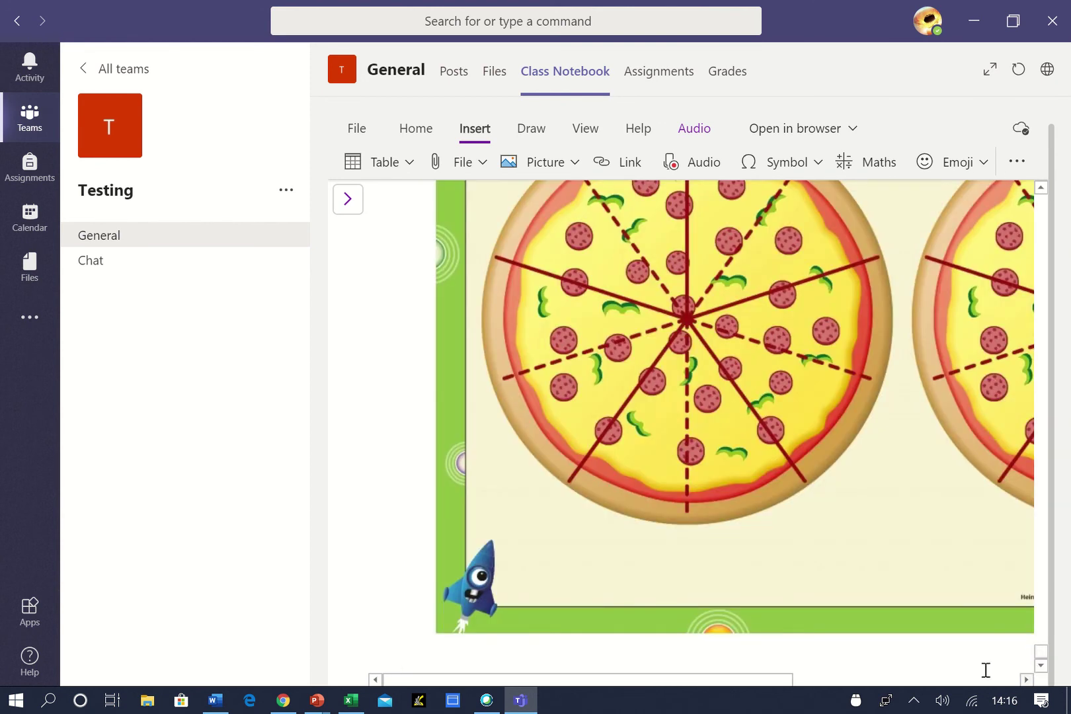
click(412, 651)
text(Ca)
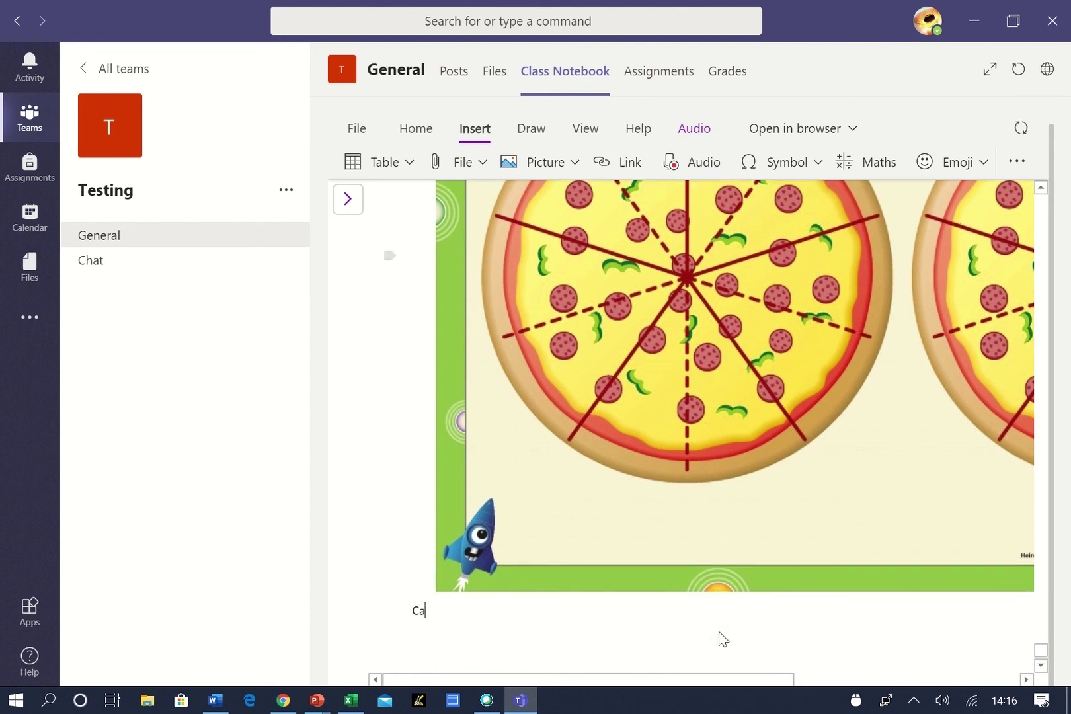
text(n I upload my fnisi)
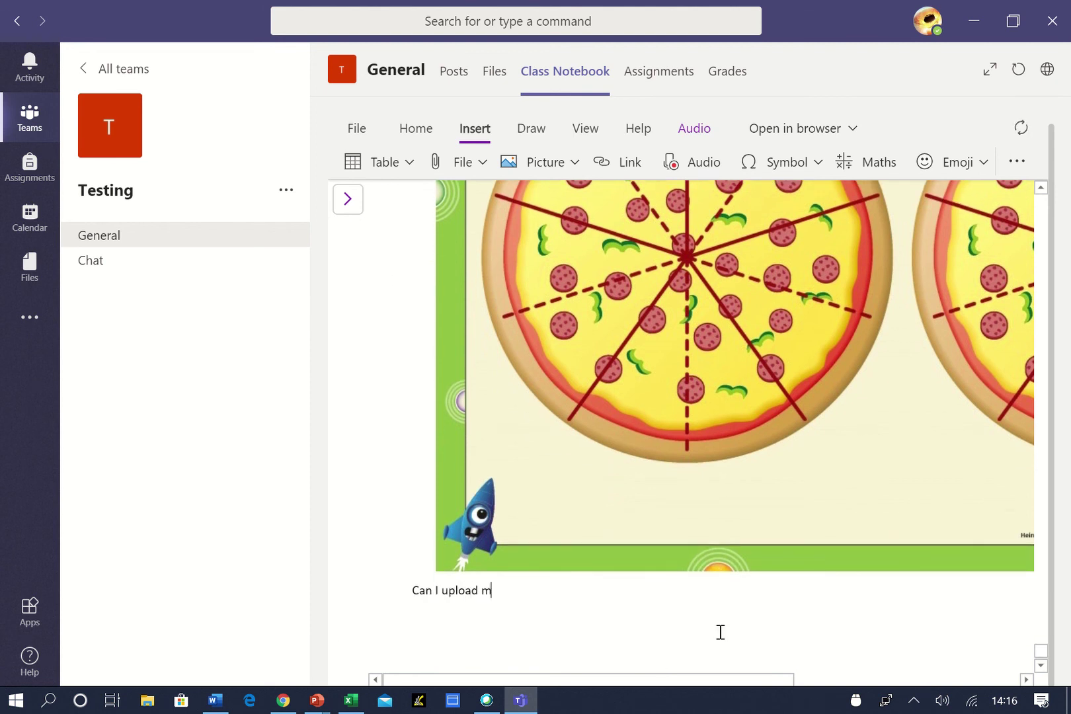
key(BackSpace)
key(BackSpace)
key(BackSpace)
key(BackSpace)
text(inished tasks?)
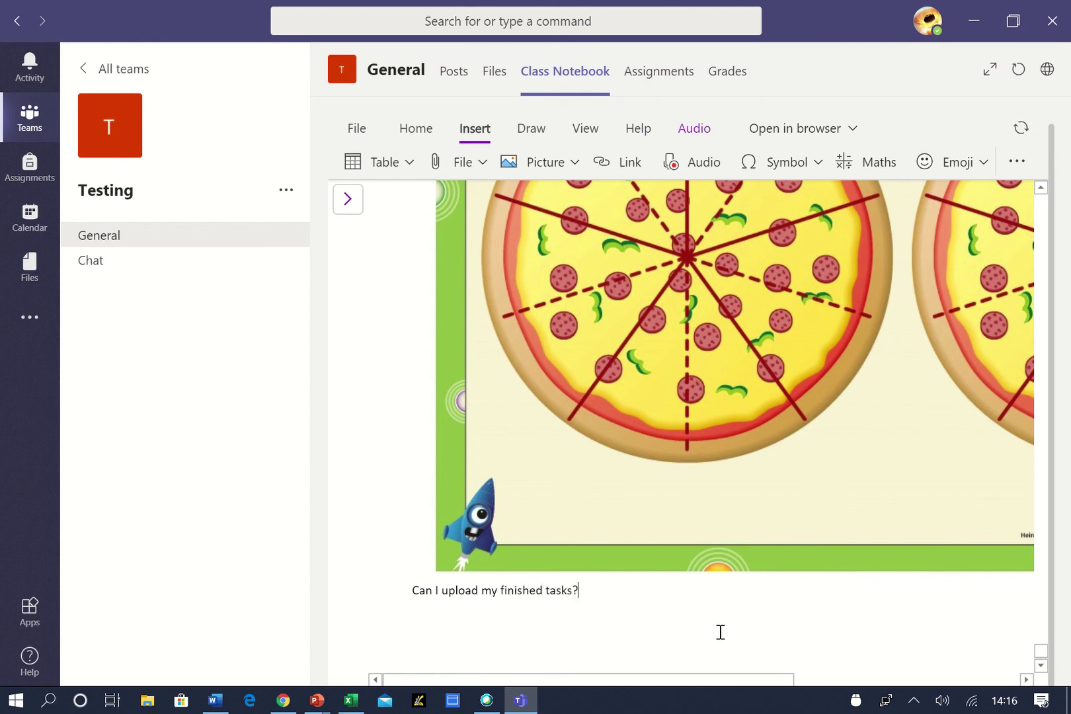
- Add a new page titled "Notes" to the student's Handouts section
key(Return)
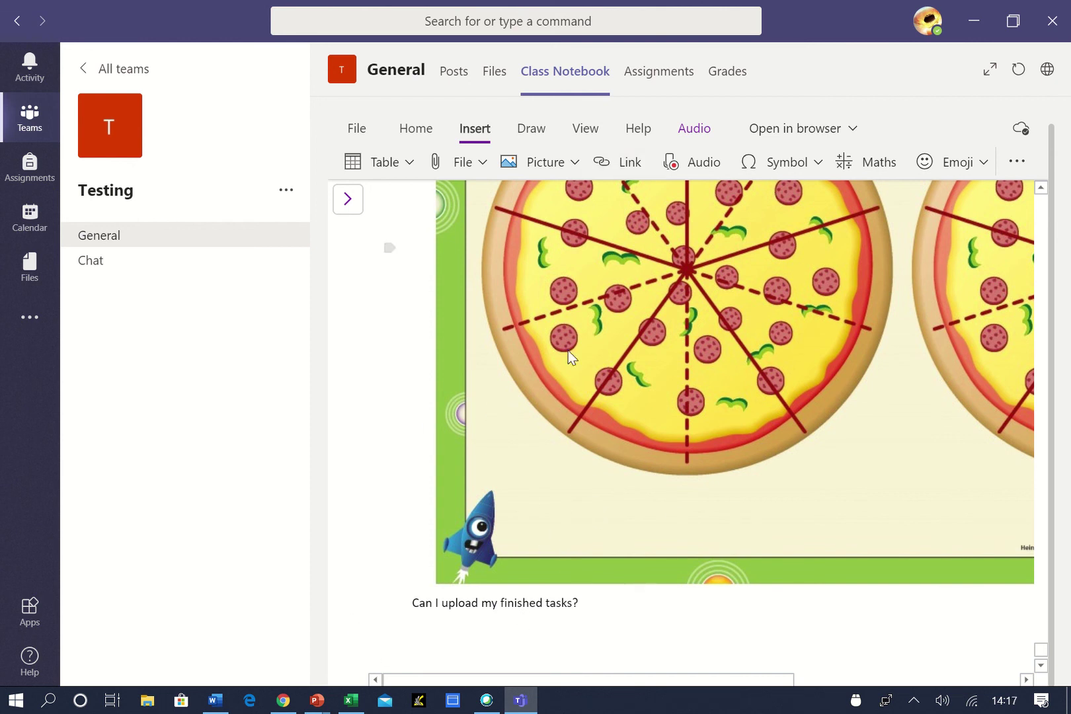
click(348, 199)
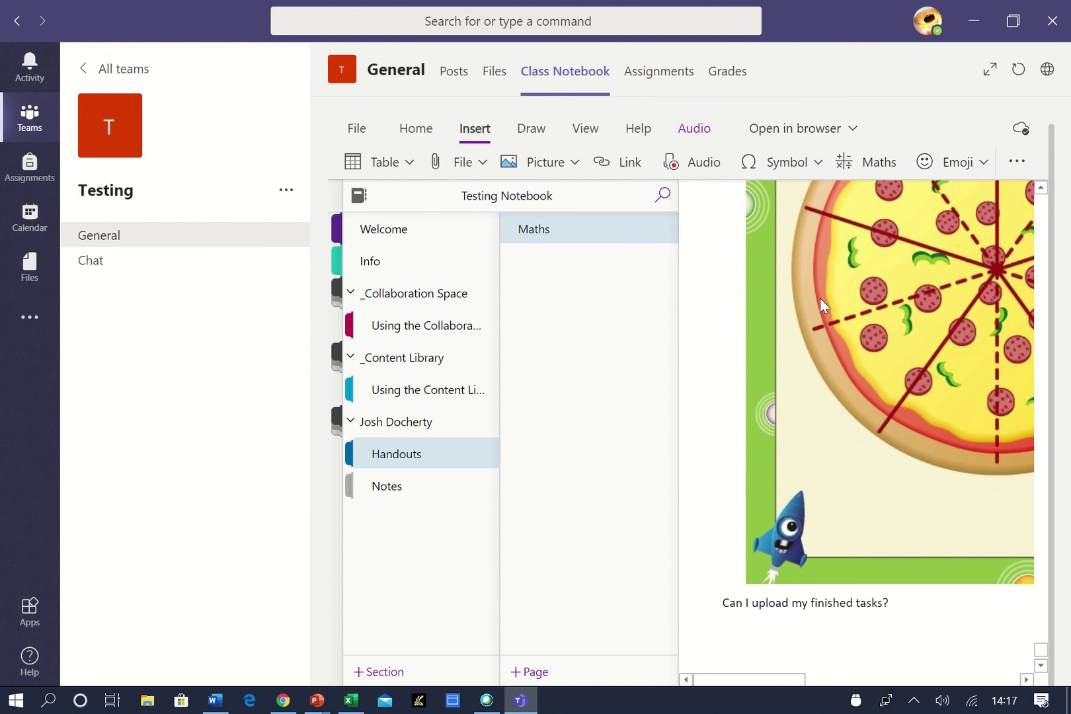
click(540, 673)
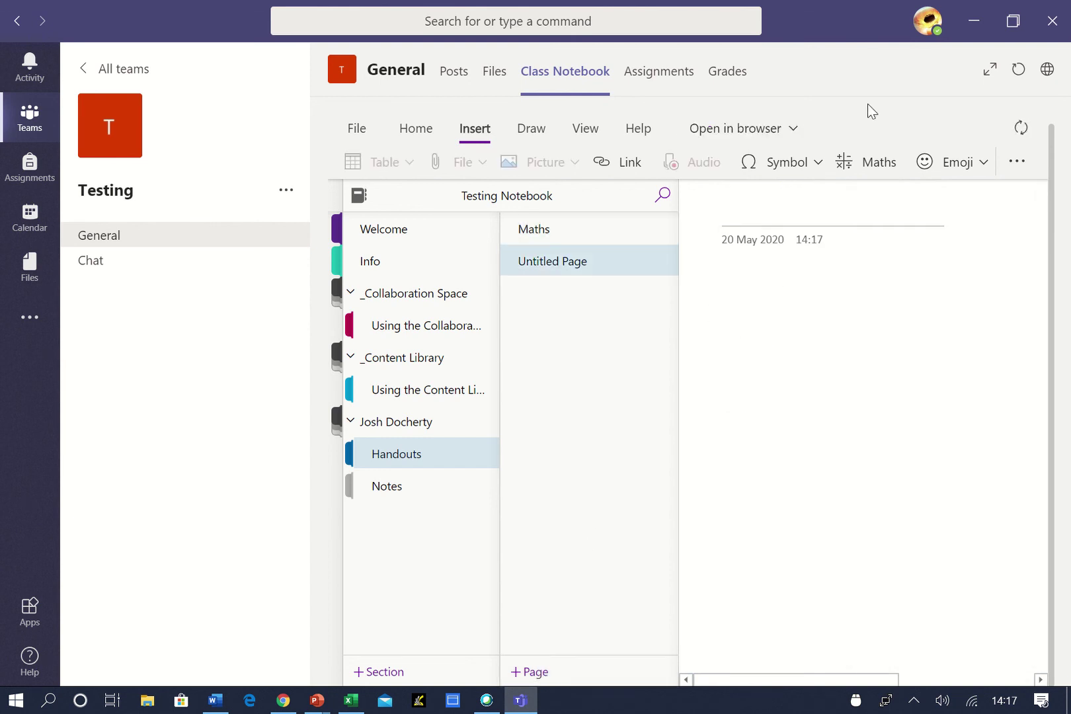
text(Notes)
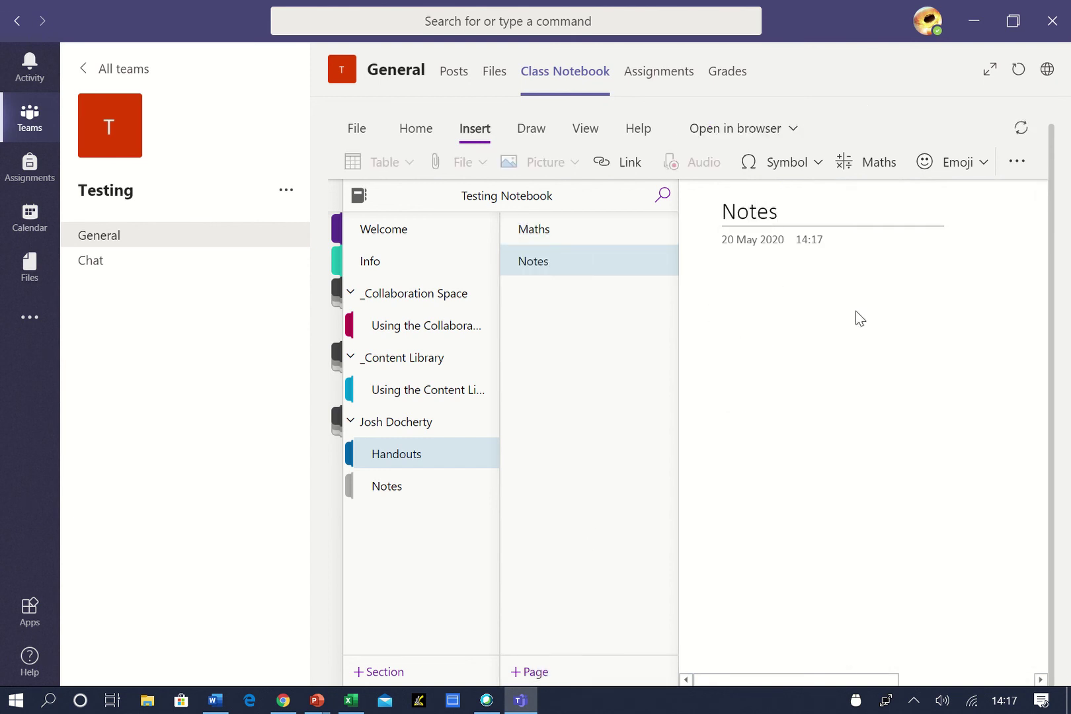
click(698, 272)
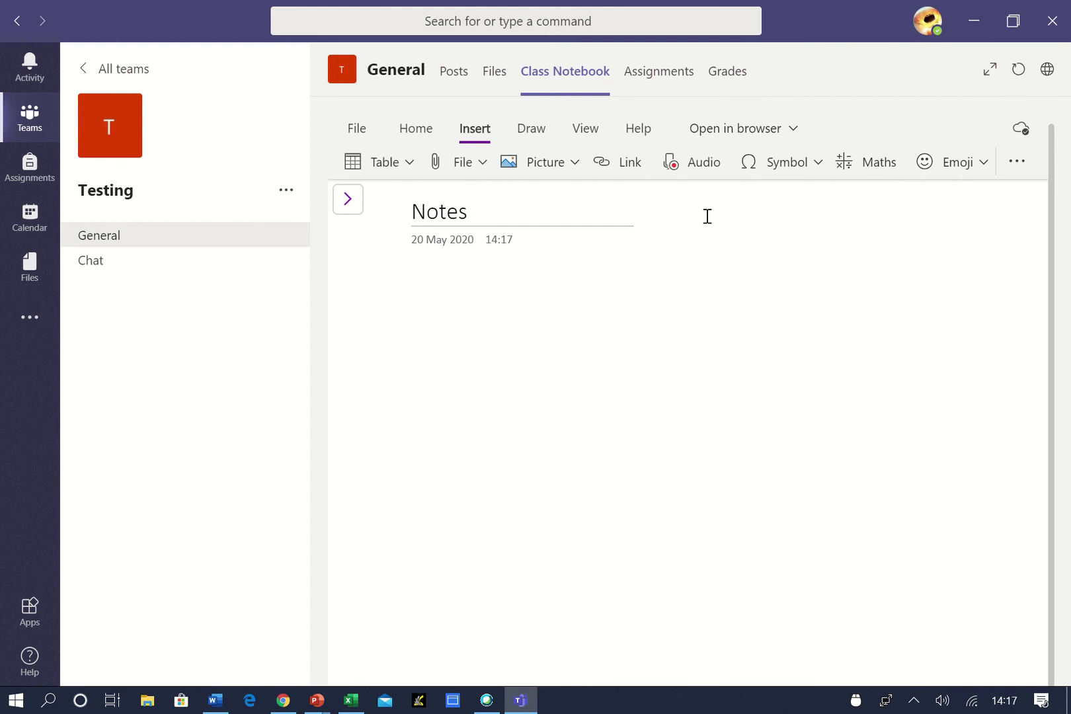
- Add another page titled "Completed Learning" to the student's Handouts section
click(348, 199)
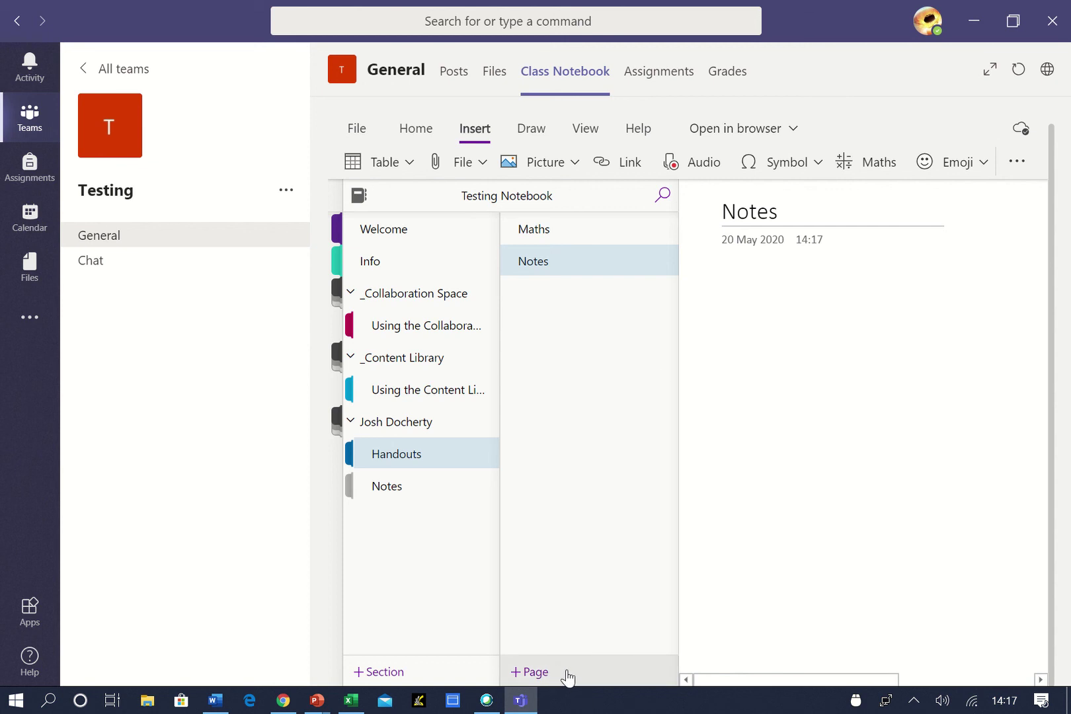
click(567, 678)
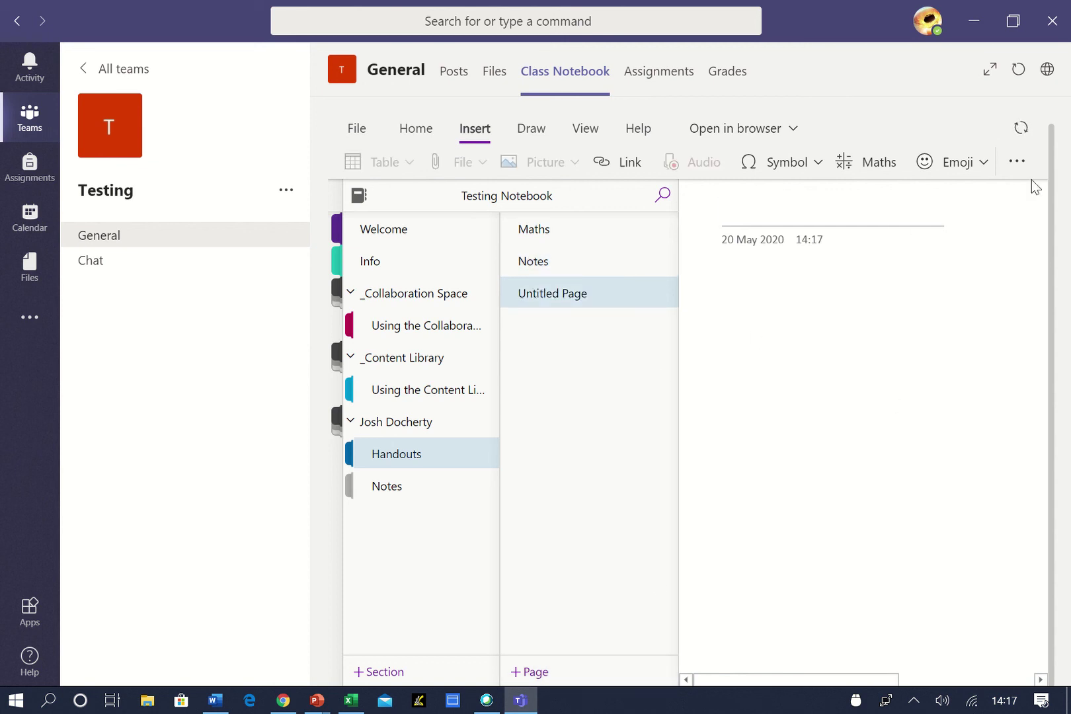
text(Completed Lea)
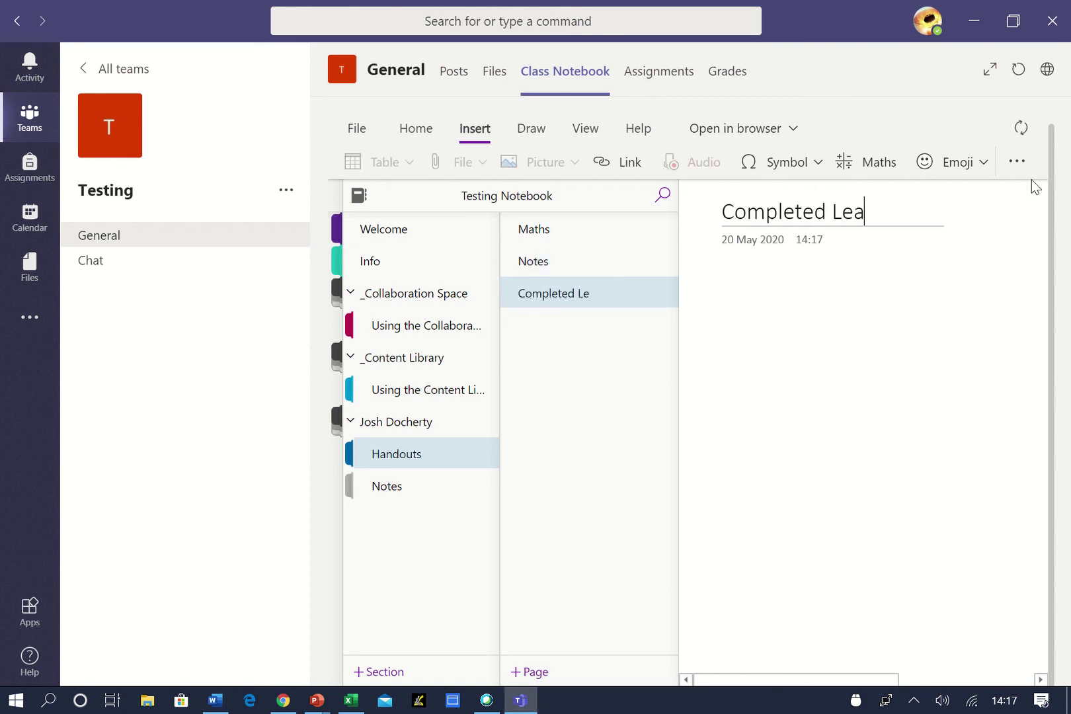
text(rning)
click(827, 498)
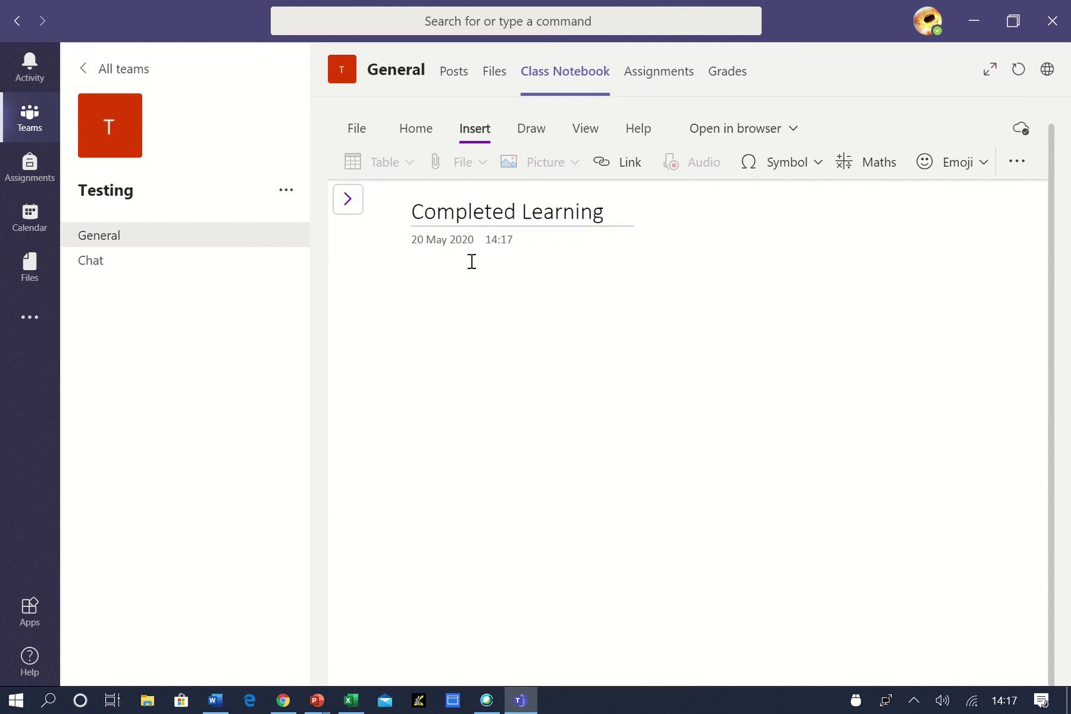
- Revisit the Handouts Notes page, the Collaboration Space and Content Library sections, and return to the student's Handouts section
click(348, 200)
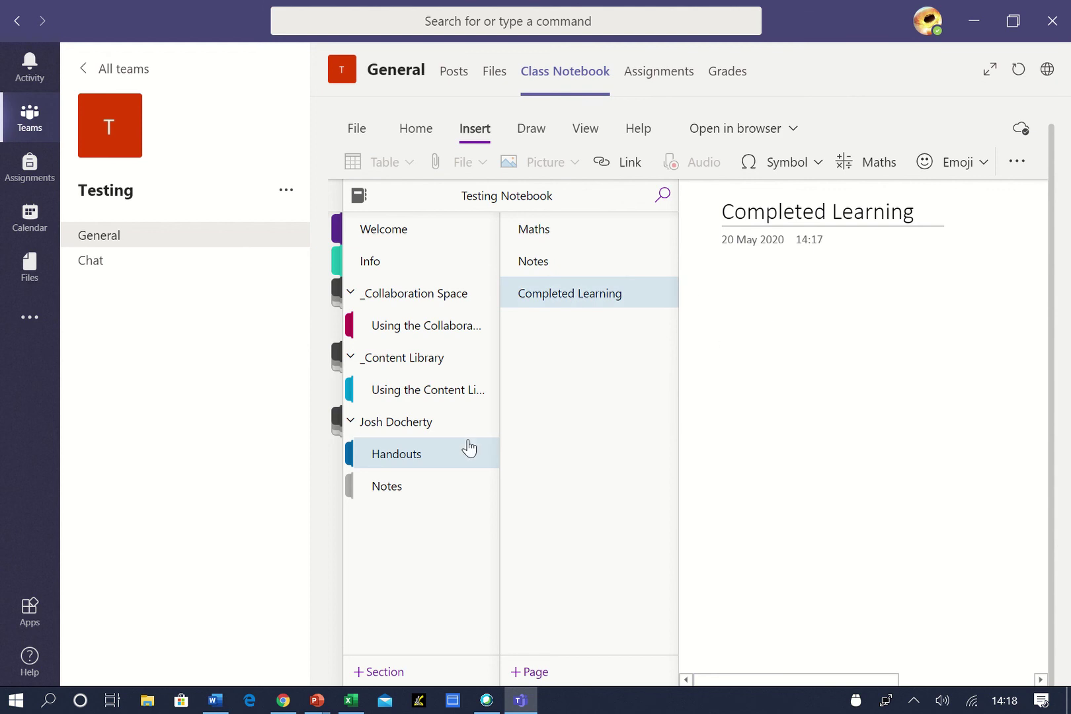
click(555, 268)
click(466, 327)
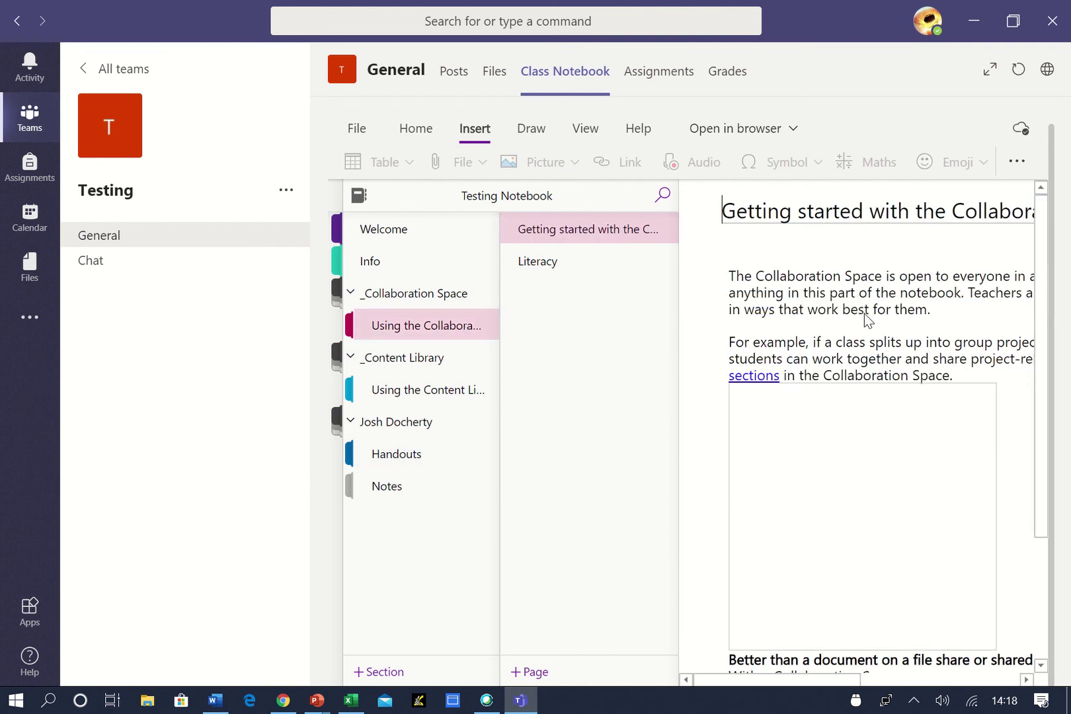
click(427, 391)
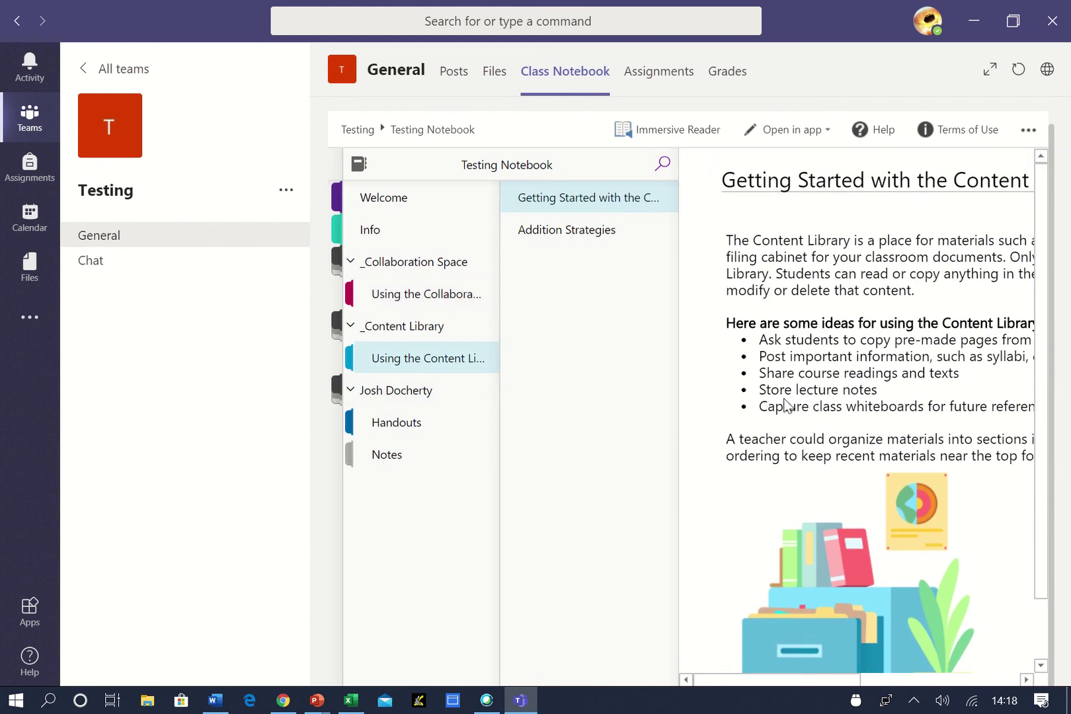
click(449, 435)
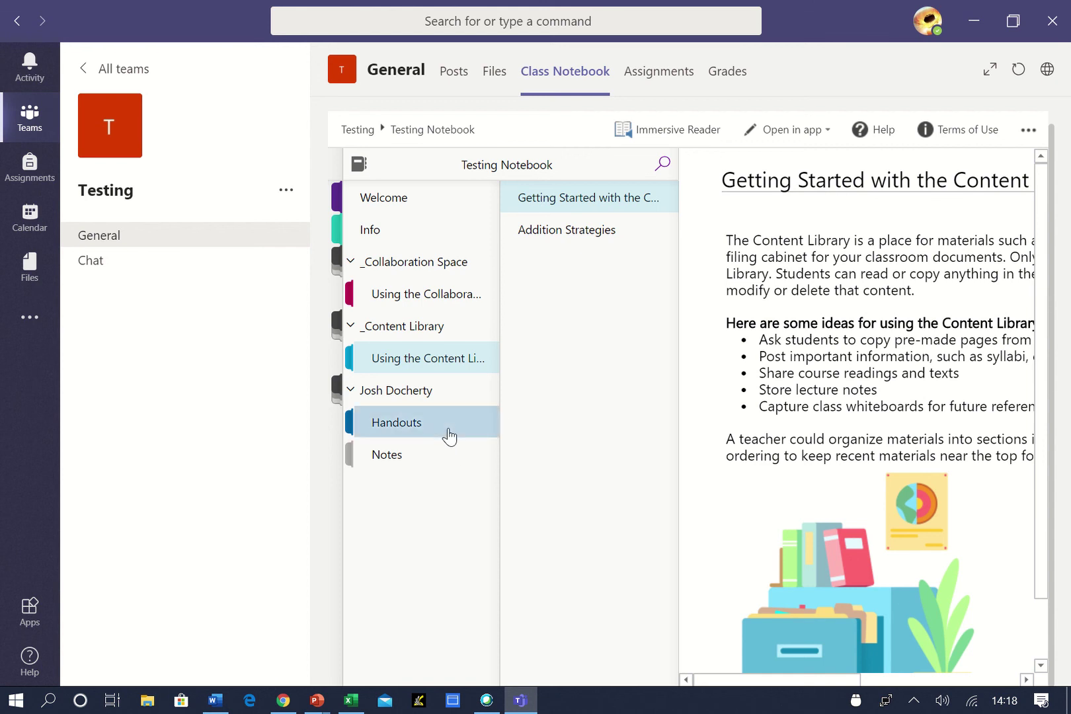